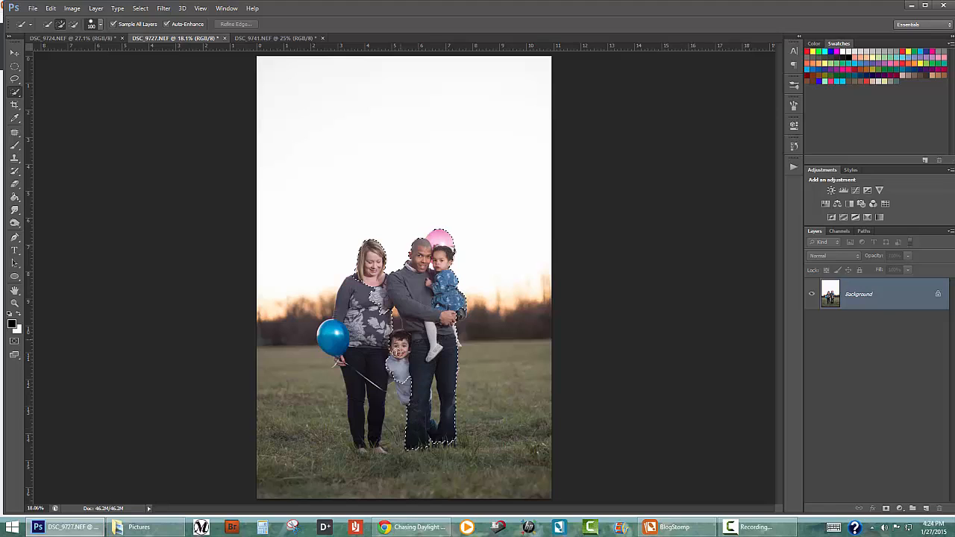
# Add the woman and the blue balloon to the quick selection, and subtract the grass between her legs and the man's
pyautogui.moveTo(407, 391)
pyautogui.mouseDown()
pyautogui.moveTo(395, 365)
pyautogui.moveTo(380, 375)
pyautogui.moveTo(358, 287)
pyautogui.moveTo(331, 339)
pyautogui.moveTo(348, 344)
pyautogui.moveTo(356, 398)
pyautogui.moveTo(340, 360)
pyautogui.moveTo(352, 356)
pyautogui.moveTo(378, 385)
pyautogui.moveTo(364, 445)
pyautogui.mouseUp()
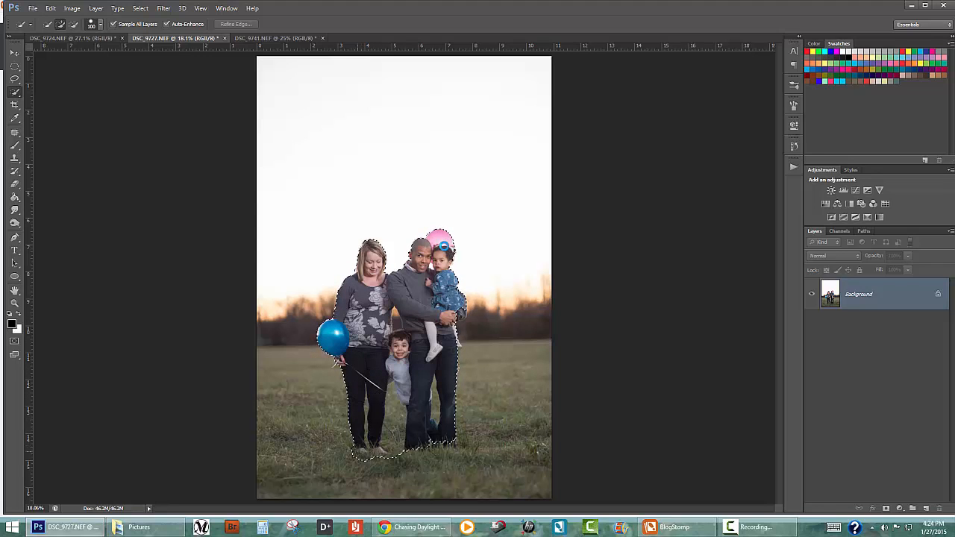
pyautogui.click(73, 24)
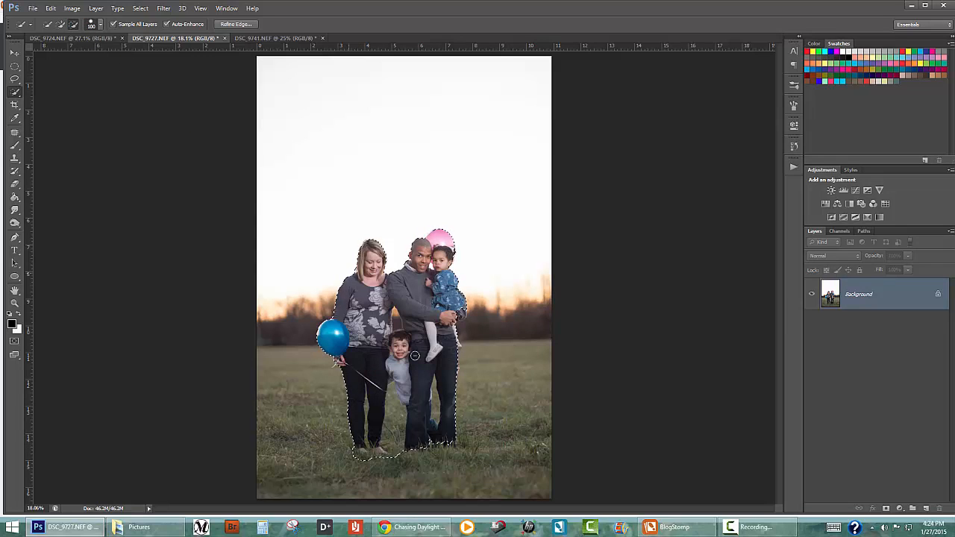
pyautogui.moveTo(399, 452); pyautogui.dragTo(391, 410)
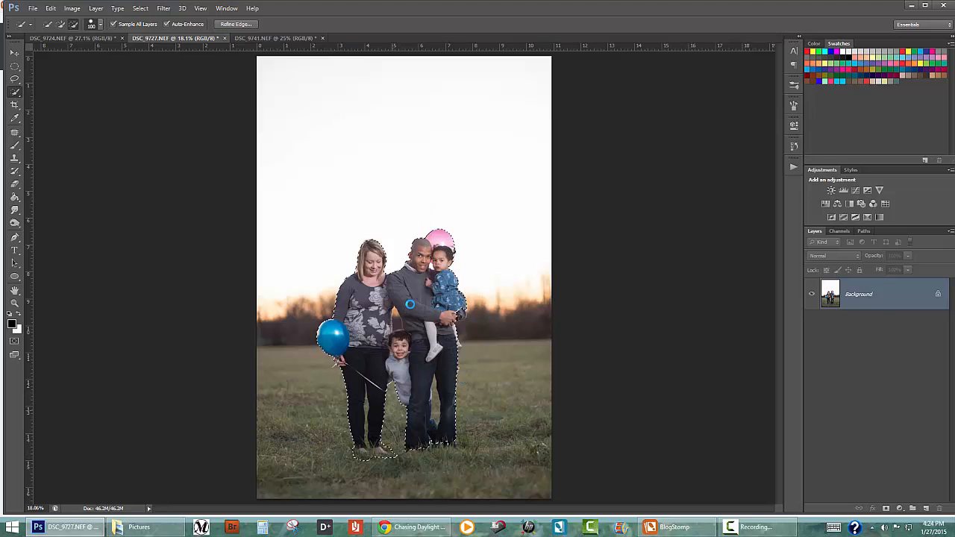
# Subtract the background gap above the boy's head from the selection using a smaller Quick Selection brush
pyautogui.press('[')
pyautogui.press('[')
pyautogui.press('[')
pyautogui.press('[')
pyautogui.moveTo(396, 314); pyautogui.dragTo(397, 324)
pyautogui.press('[')
# Add the girl's far shoe and the boy's fingers behind the man's leg to the selection, reducing the brush size to 10
pyautogui.click(60, 24)
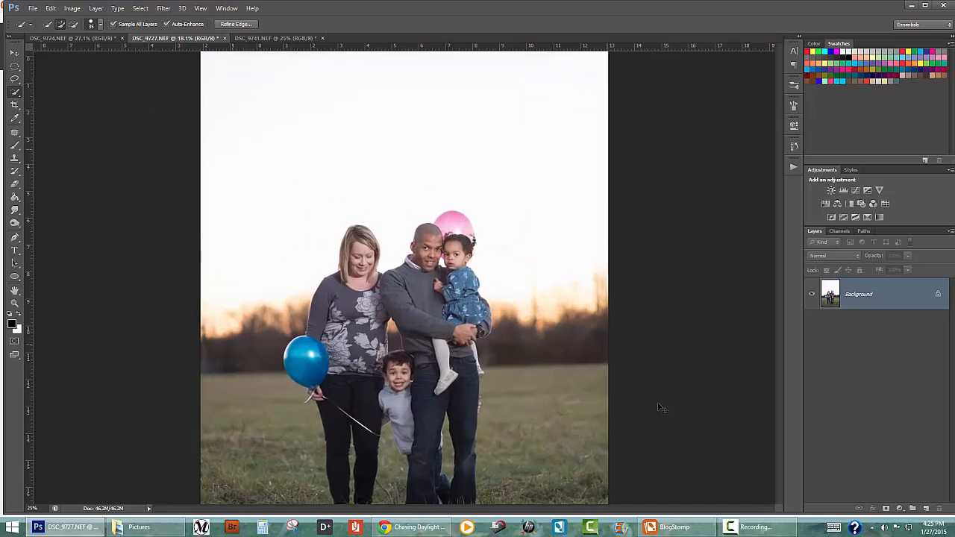
pyautogui.hotkey('ctrl', '+')
pyautogui.hotkey('ctrl', '+')
pyautogui.hotkey('ctrl', '+')
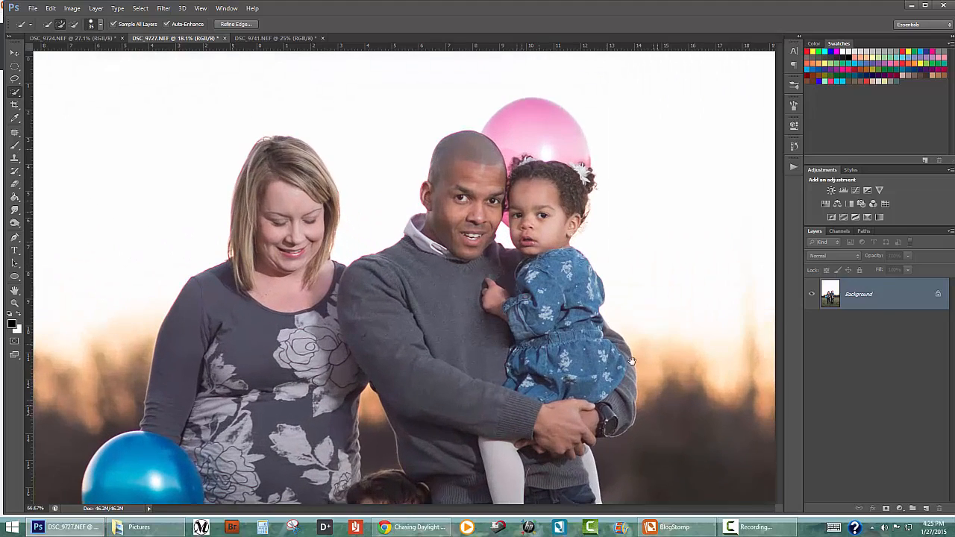
pyautogui.moveTo(660, 406); pyautogui.dragTo(533, 243)
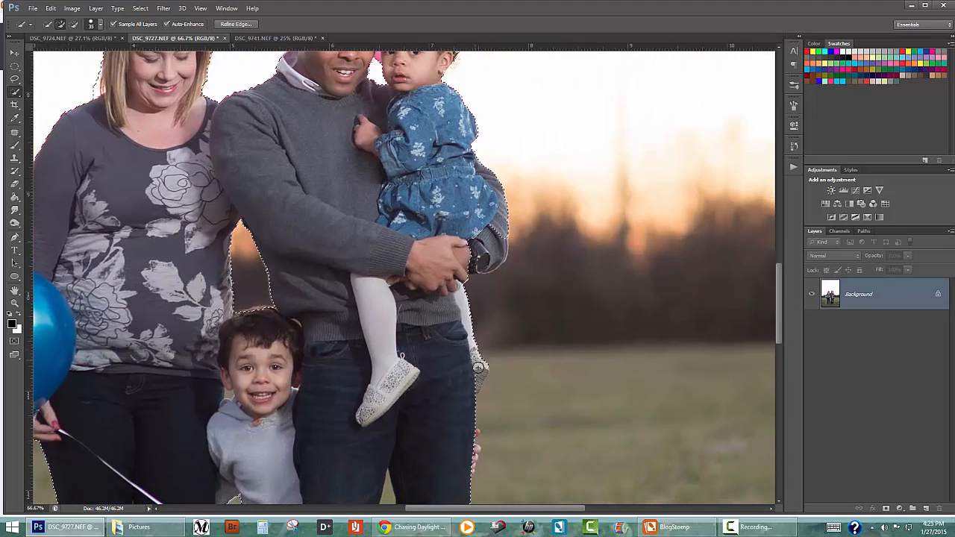
pyautogui.click(473, 441)
pyautogui.press('[')
pyautogui.press('[')
pyautogui.press('[')
pyautogui.press('[')
pyautogui.press('[')
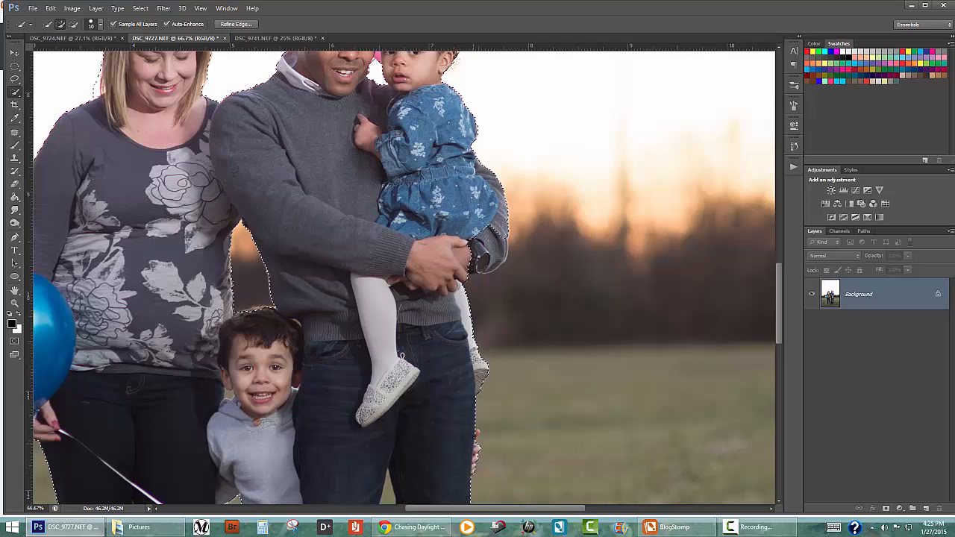
pyautogui.hotkey('ctrl', 'd')
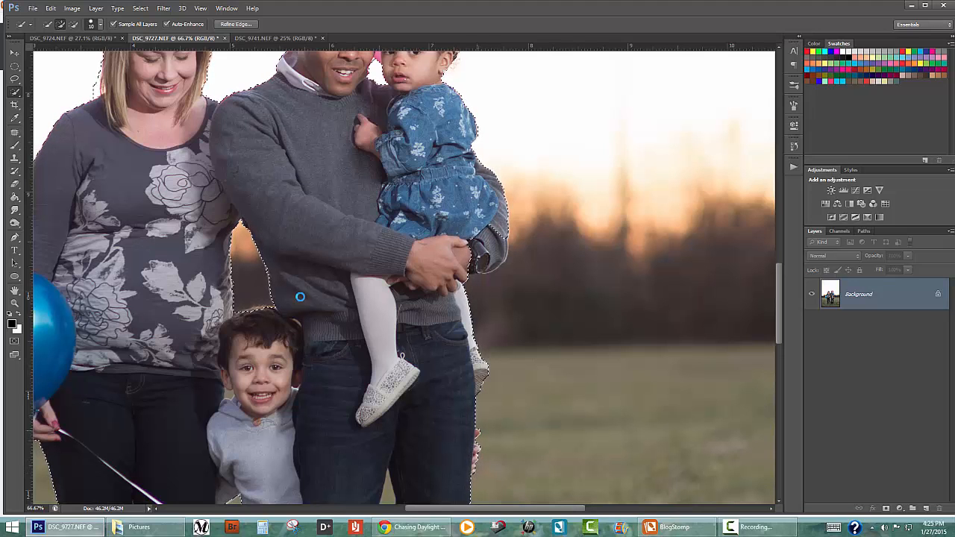
# Open Refine Edge for the family selection and enable Smart Radius with a radius of 1.0 px
pyautogui.hotkey('ctrl', '0')
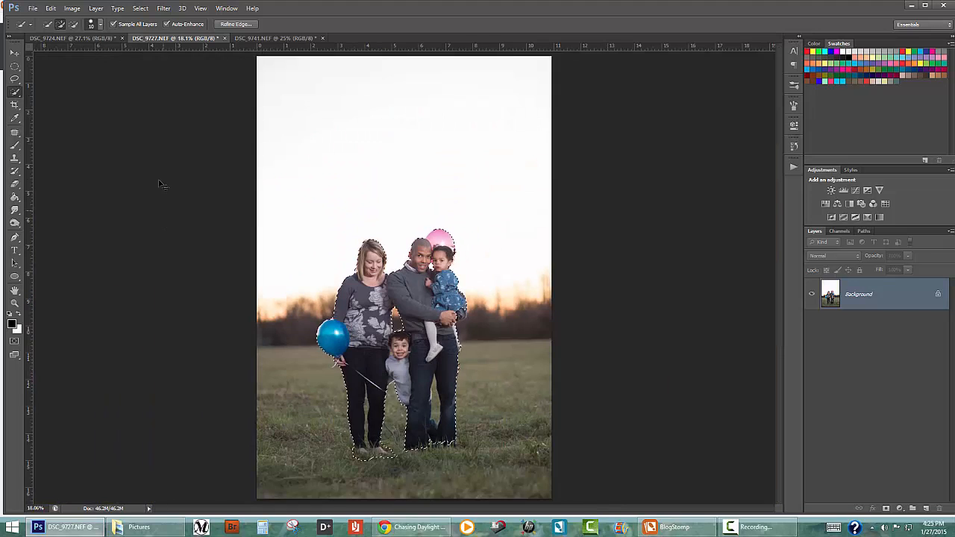
pyautogui.click(233, 24)
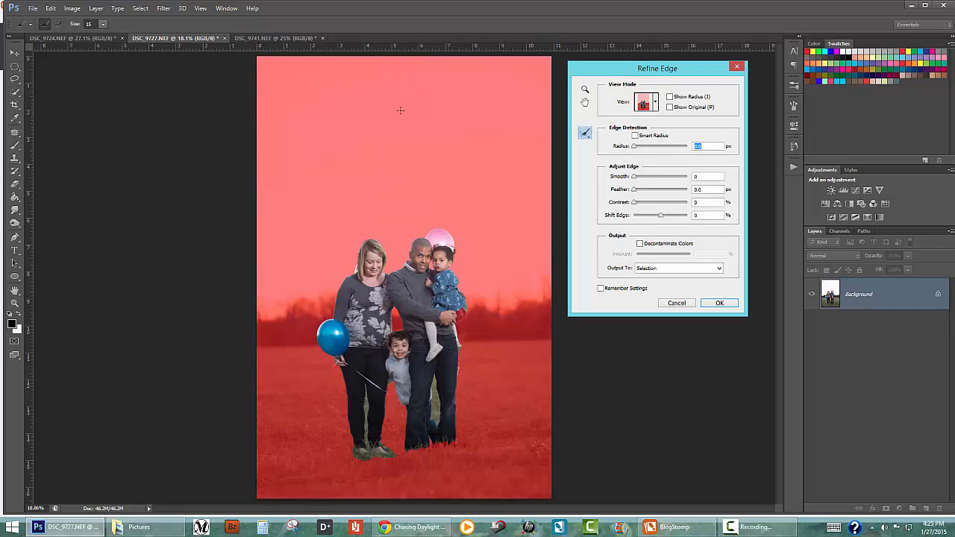
pyautogui.hotkey('ctrl', '+')
pyautogui.hotkey('ctrl', '+')
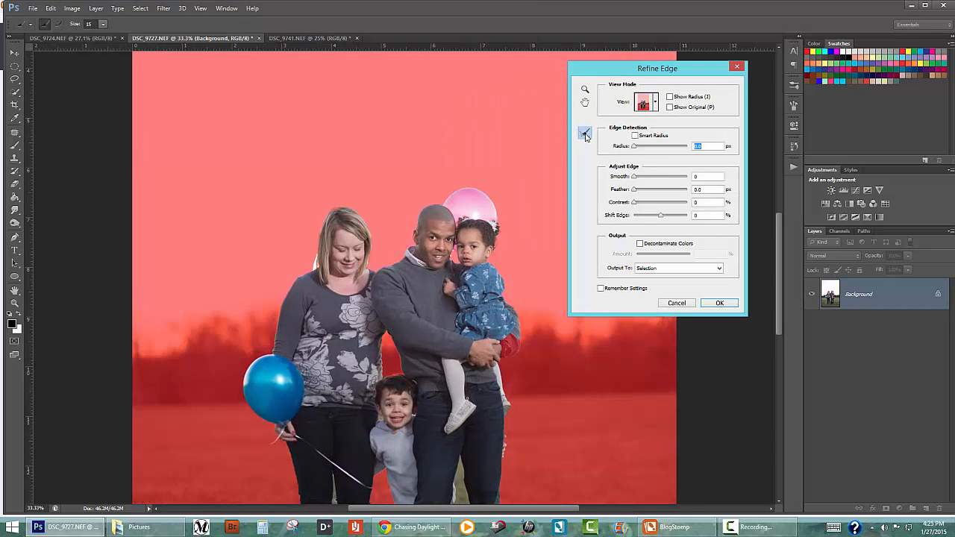
pyautogui.click(637, 136)
pyautogui.moveTo(635, 145); pyautogui.dragTo(637, 147)
# Refine the edges around the woman's hair with a size 30 refine brush and apply the result as a selection
pyautogui.press('Tab')
pyautogui.press('Tab')
pyautogui.press('Tab')
pyautogui.press('Tab')
pyautogui.moveTo(317, 252); pyautogui.dragTo(318, 251)
pyautogui.moveTo(358, 323); pyautogui.dragTo(350, 304)
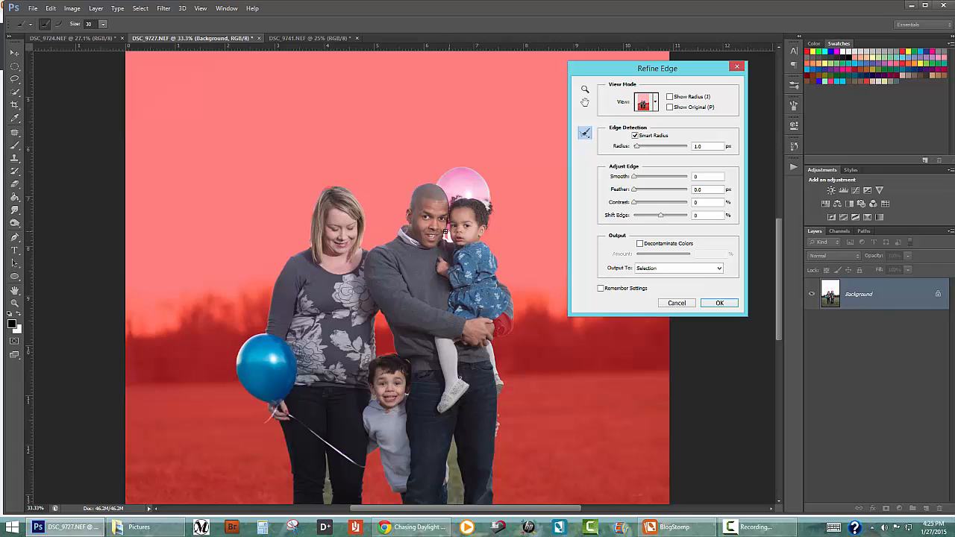
pyautogui.moveTo(525, 326); pyautogui.dragTo(520, 273)
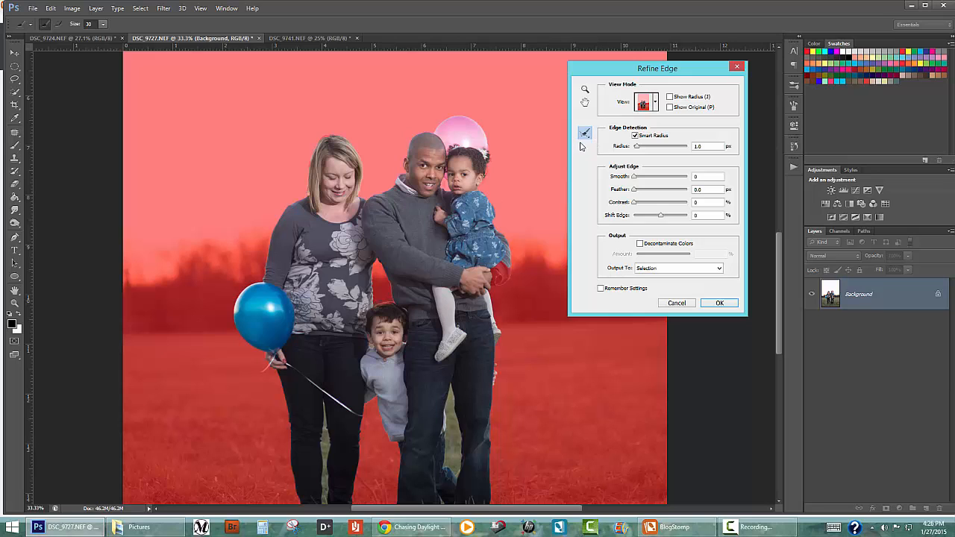
pyautogui.moveTo(477, 345); pyautogui.dragTo(472, 274)
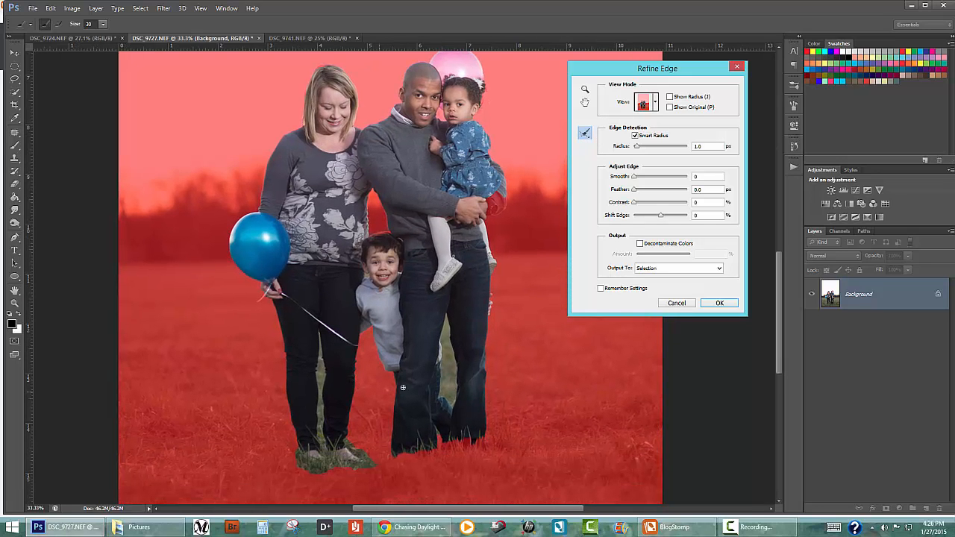
pyautogui.click(704, 305)
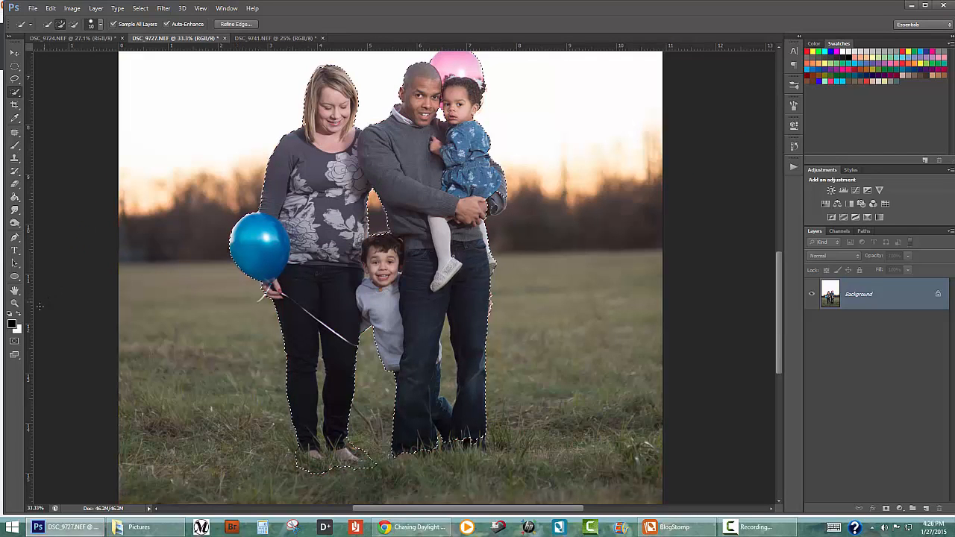
# Show the selection as a Quick Mask and set up the Brush tool with a larger size and adjusted hardness
pyautogui.click(16, 342)
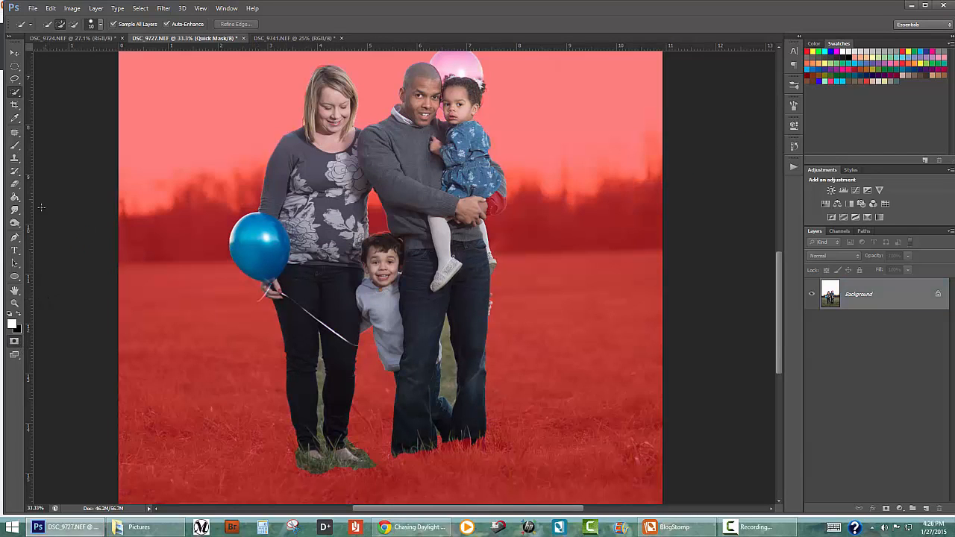
pyautogui.click(15, 146)
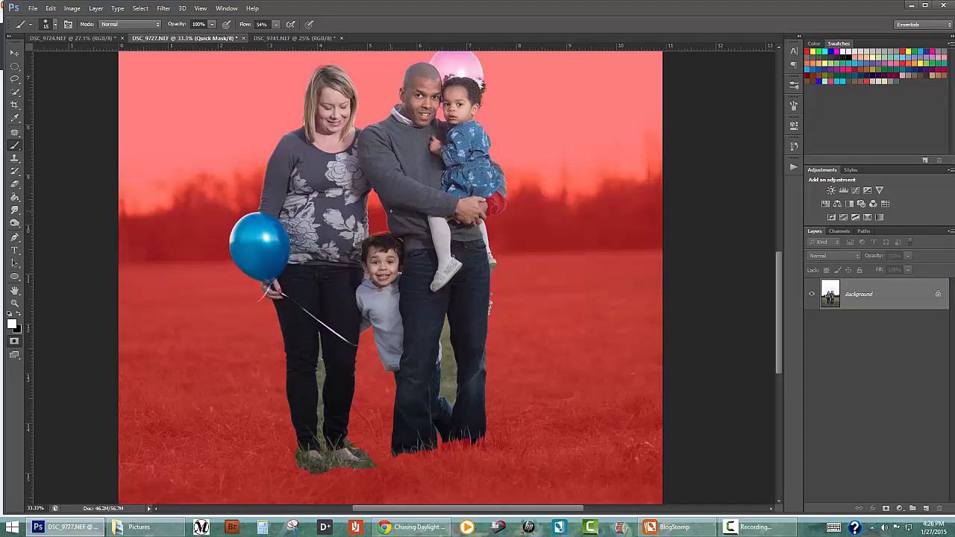
pyautogui.rightClick(392, 211)
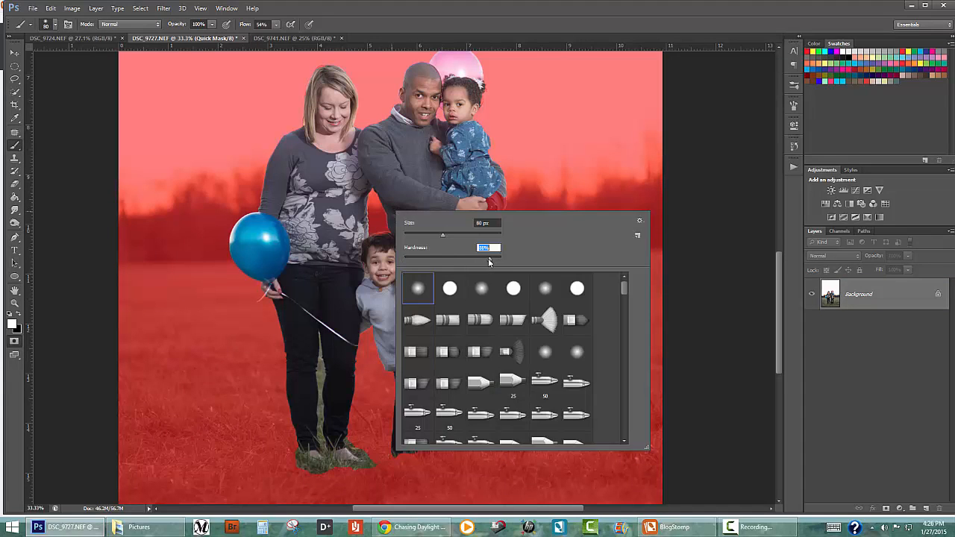
pyautogui.press('Return')
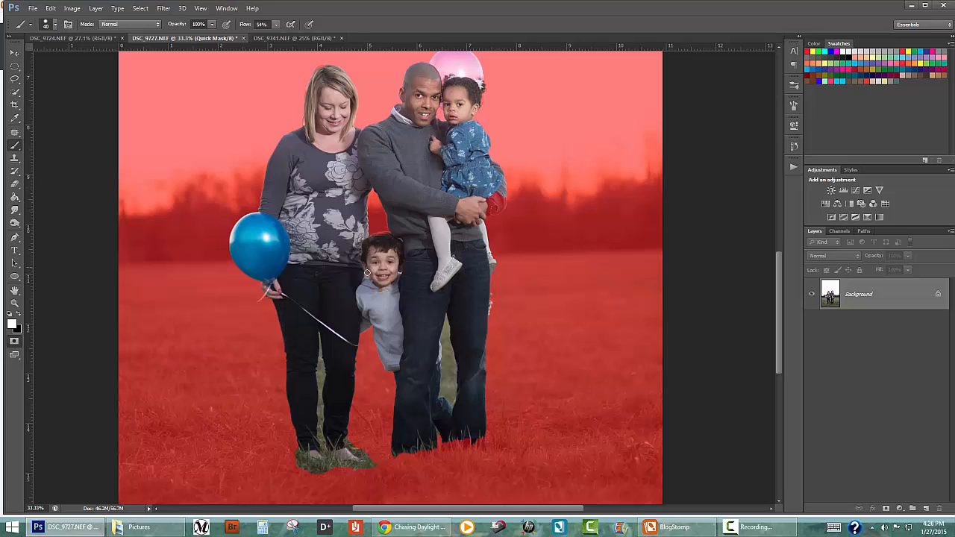
pyautogui.hotkey('ctrl', '+')
pyautogui.hotkey('ctrl', '+')
pyautogui.hotkey('ctrl', '+')
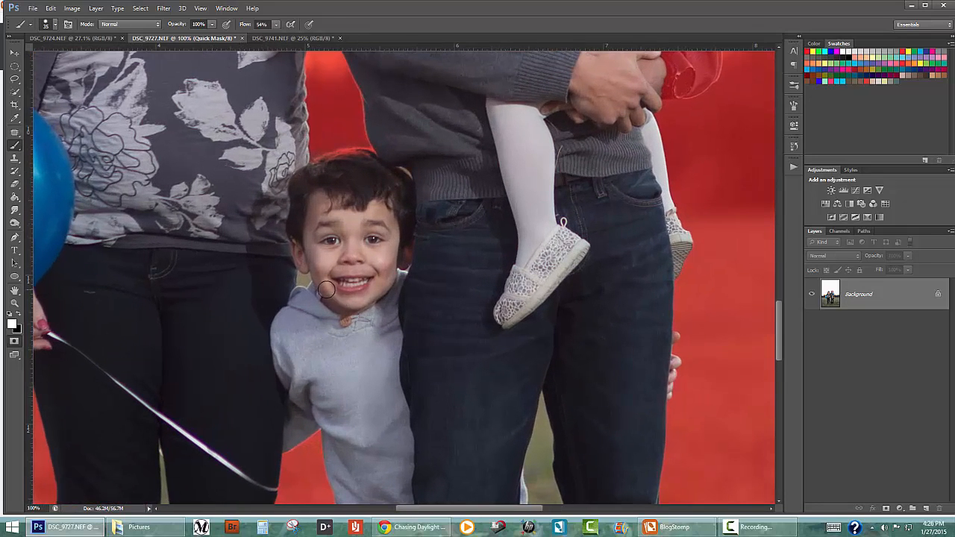
# Paint the man's watch and the adjoining sleeve back into the mask with a white 35 px brush
pyautogui.press('[')
pyautogui.press('[')
pyautogui.press('[')
pyautogui.moveTo(367, 351); pyautogui.dragTo(294, 164)
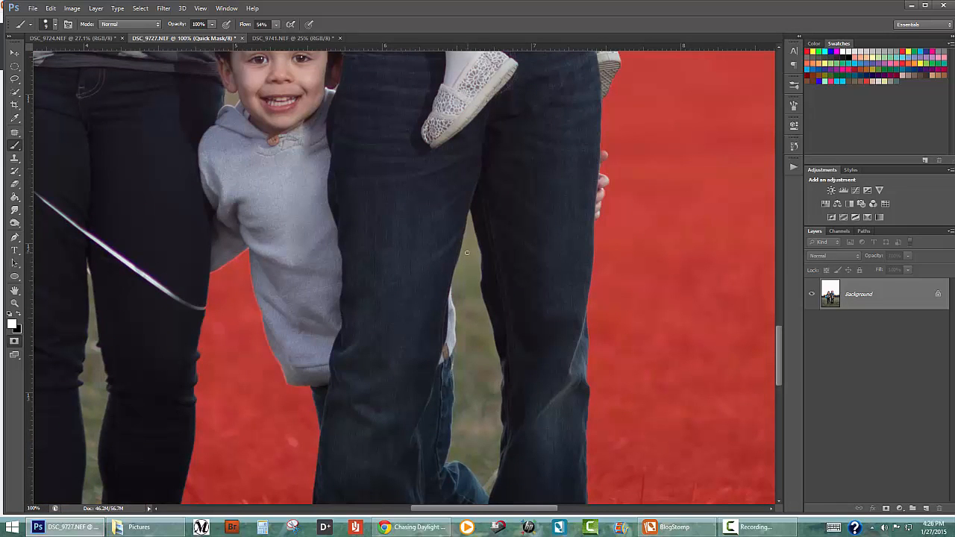
pyautogui.rightClick(573, 170)
pyautogui.moveTo(557, 227); pyautogui.dragTo(529, 430)
pyautogui.moveTo(530, 262); pyautogui.dragTo(509, 414)
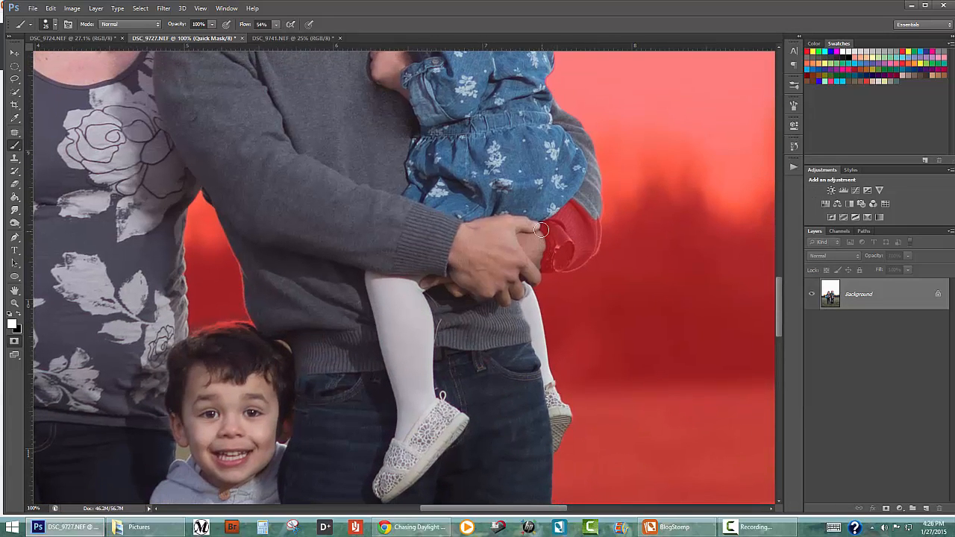
pyautogui.press(']')
pyautogui.moveTo(541, 230)
pyautogui.mouseDown()
pyautogui.moveTo(553, 218)
pyautogui.moveTo(571, 226)
pyautogui.moveTo(544, 263)
pyautogui.moveTo(579, 256)
pyautogui.moveTo(594, 232)
pyautogui.moveTo(588, 219)
pyautogui.moveTo(558, 262)
pyautogui.moveTo(568, 466)
pyautogui.mouseUp()
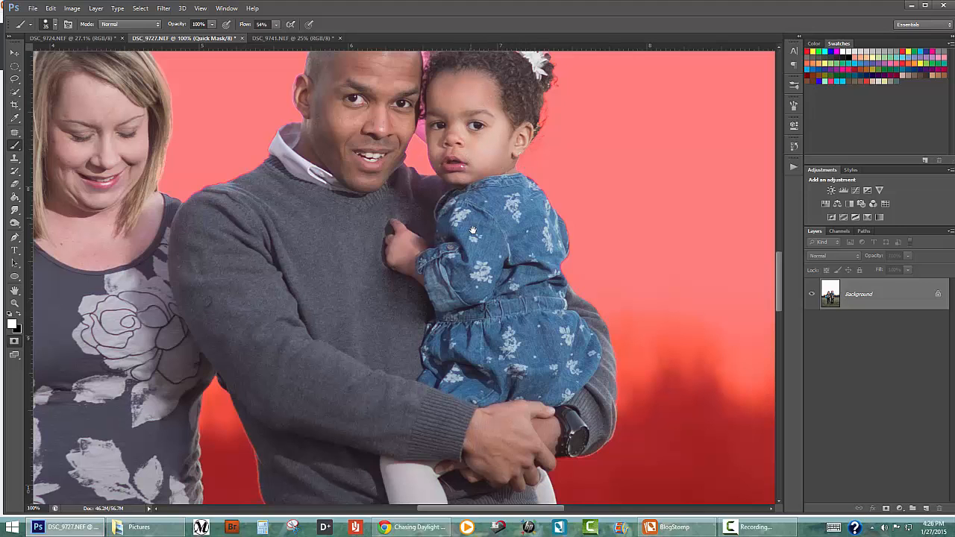
# Paint along the pink balloon's edge beside the girl's hair in white to include it in the selection
pyautogui.moveTo(472, 231); pyautogui.dragTo(464, 359)
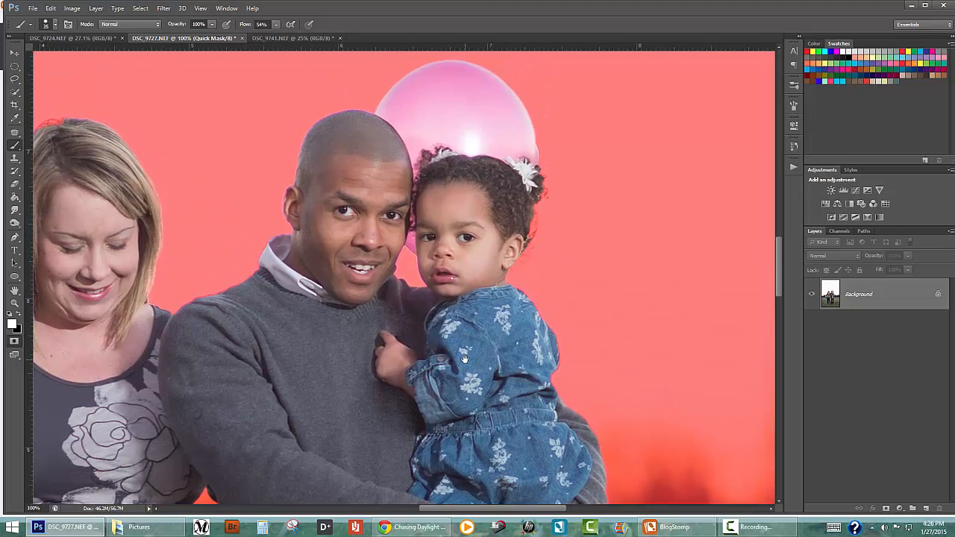
pyautogui.moveTo(475, 328); pyautogui.dragTo(476, 325)
pyautogui.moveTo(529, 152); pyautogui.dragTo(529, 132)
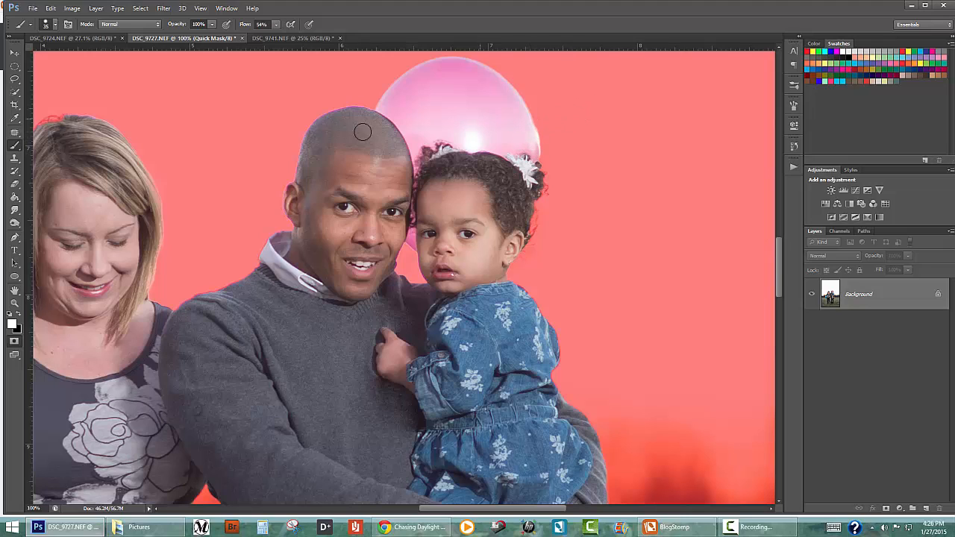
# Paint the top of the boy's hair into the selection in white, leaving black as the foreground color
pyautogui.click(21, 314)
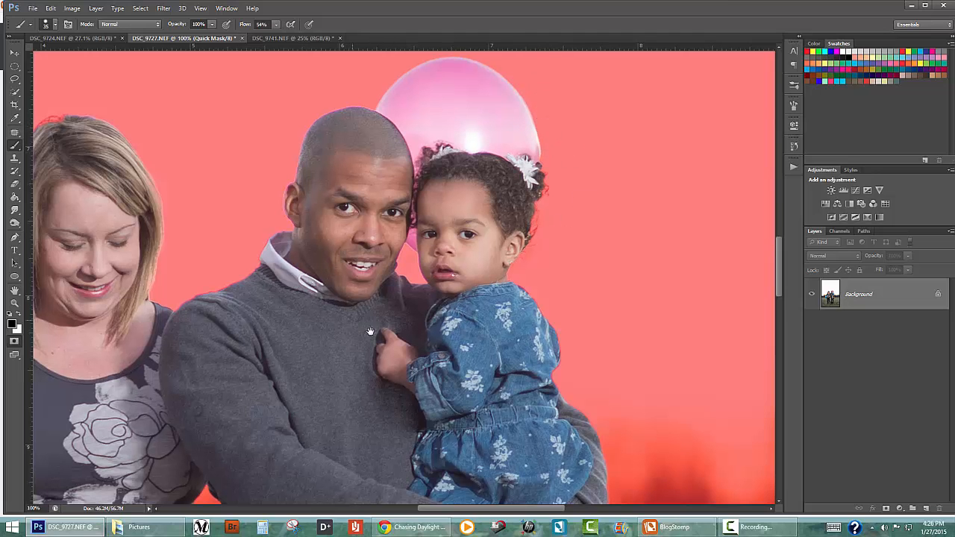
pyautogui.moveTo(348, 312); pyautogui.dragTo(606, 257)
pyautogui.moveTo(528, 319); pyautogui.dragTo(578, 110)
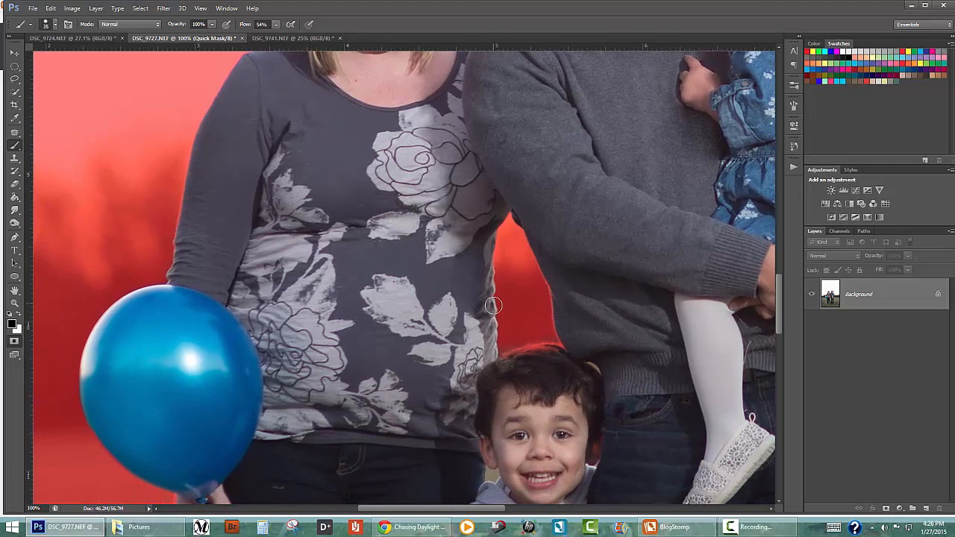
pyautogui.click(18, 316)
pyautogui.moveTo(528, 355)
pyautogui.mouseDown()
pyautogui.moveTo(519, 359)
pyautogui.moveTo(547, 351)
pyautogui.mouseUp()
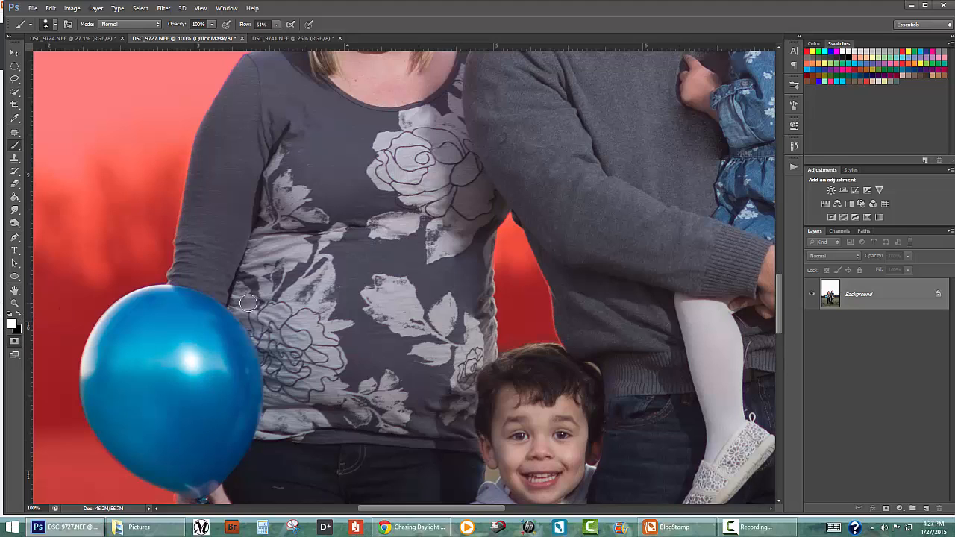
pyautogui.click(20, 316)
# Paint the outer edge of the woman's hair into the selection with a white 15 px brush
pyautogui.press('[')
pyautogui.press('[')
pyautogui.press('[')
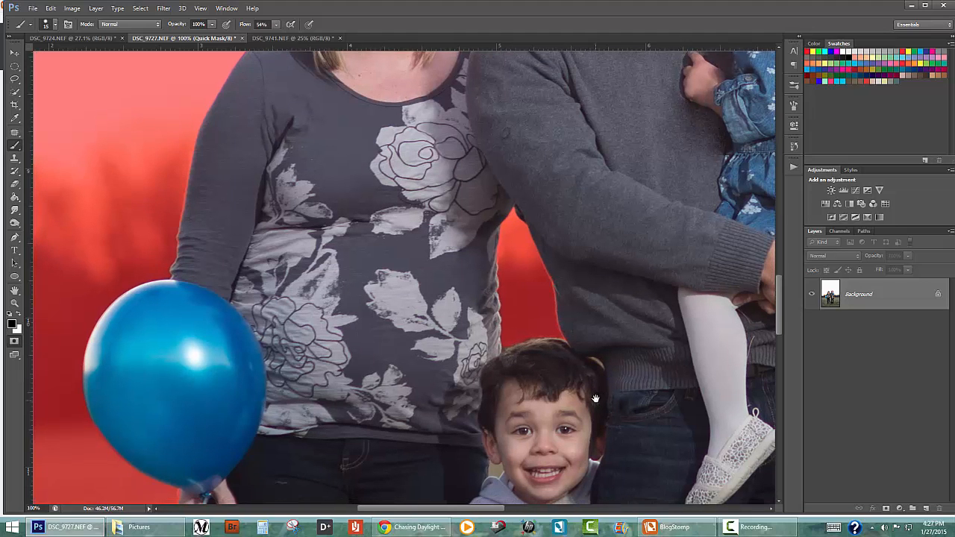
pyautogui.moveTo(561, 416); pyautogui.dragTo(607, 235)
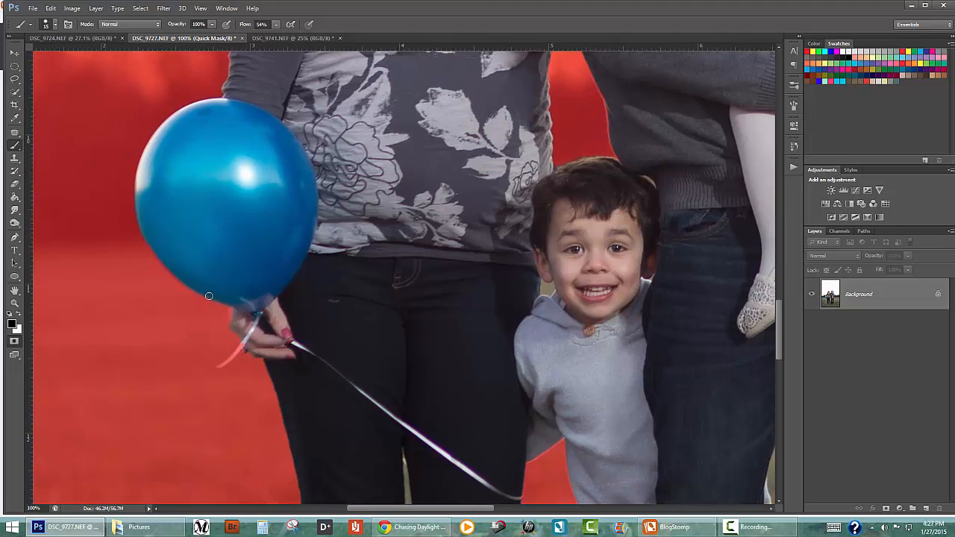
pyautogui.press('x')
pyautogui.moveTo(332, 336); pyautogui.dragTo(379, 500)
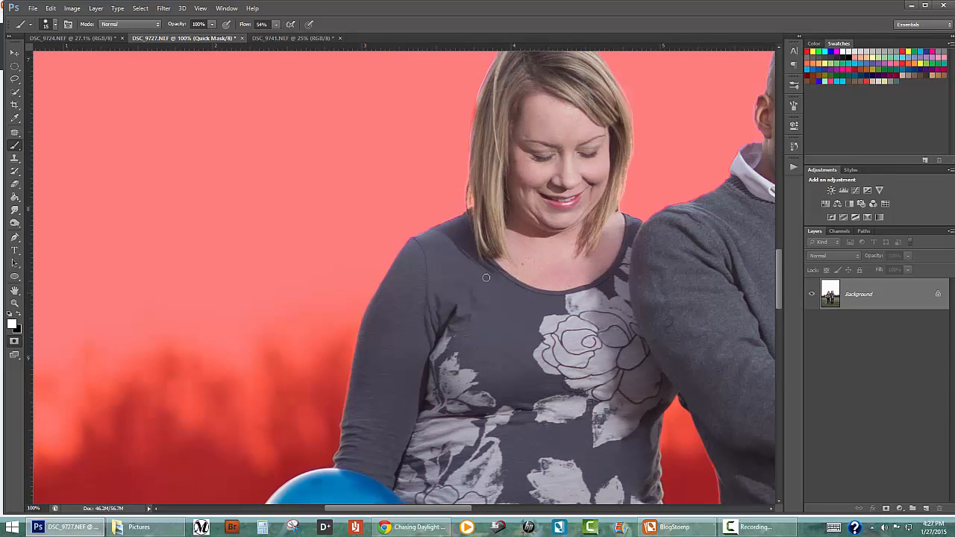
pyautogui.moveTo(535, 213); pyautogui.dragTo(490, 323)
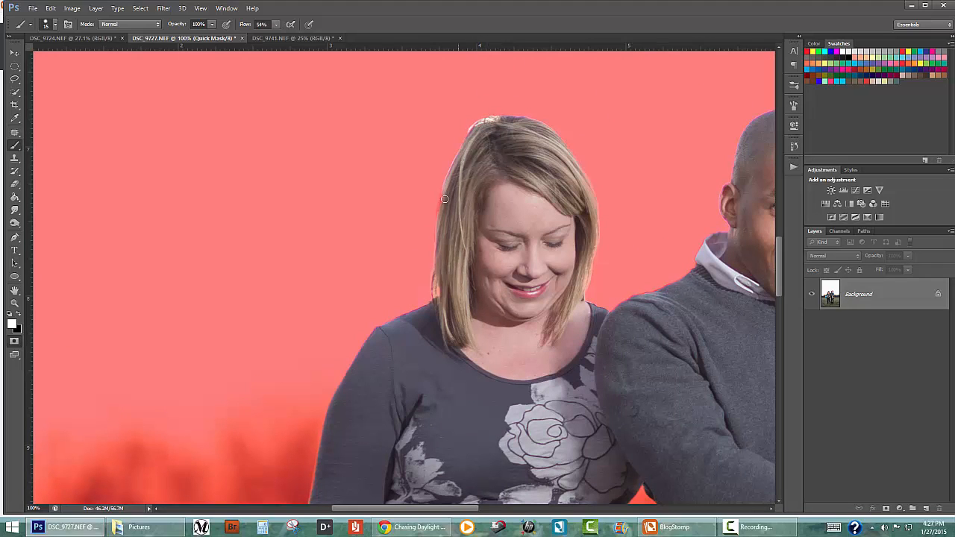
pyautogui.moveTo(448, 189); pyautogui.dragTo(438, 224)
# Convert the Quick Mask back to a selection and open Refine Edge with the Quick Selection tool active
pyautogui.moveTo(567, 414); pyautogui.dragTo(398, 181)
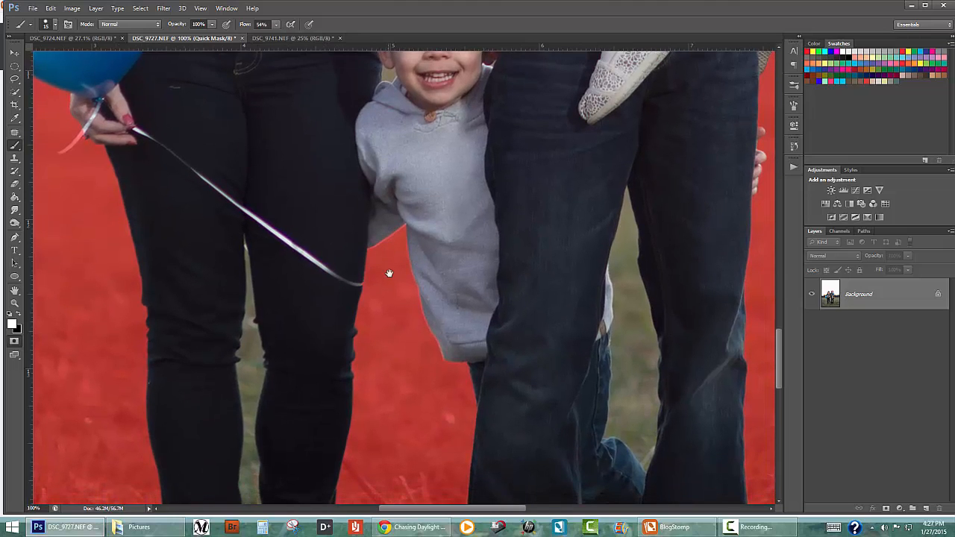
pyautogui.hotkey('ctrl', '-')
pyautogui.hotkey('ctrl', '-')
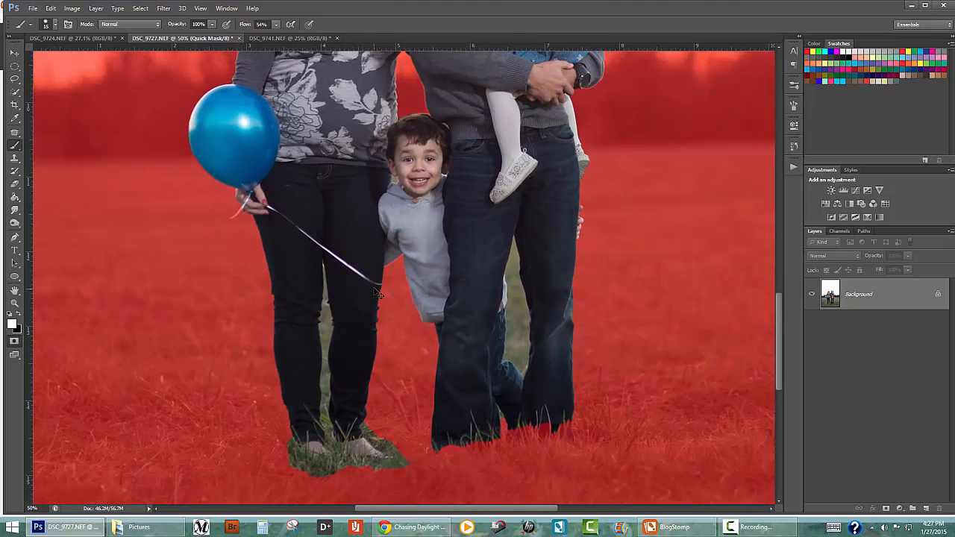
pyautogui.hotkey('ctrl', '-')
pyautogui.click(17, 343)
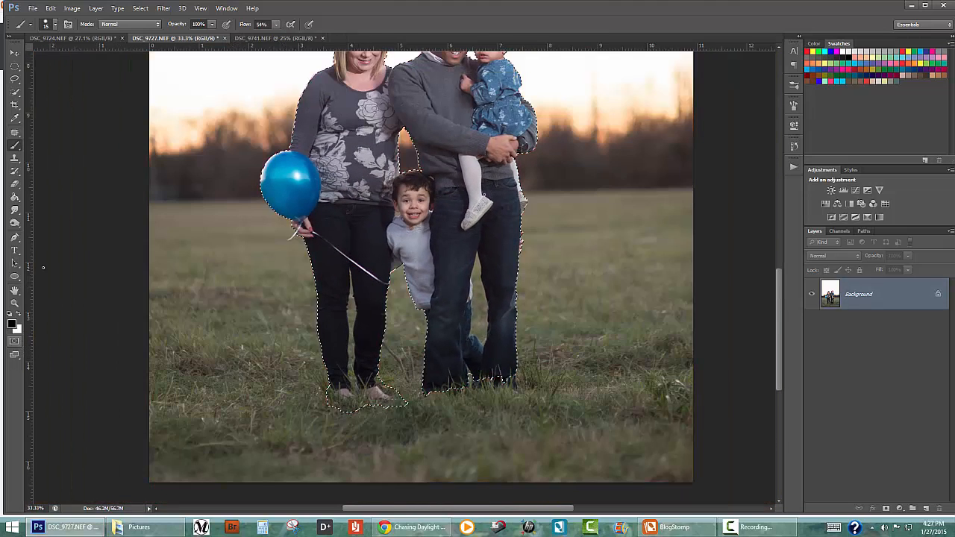
pyautogui.click(15, 91)
pyautogui.click(252, 26)
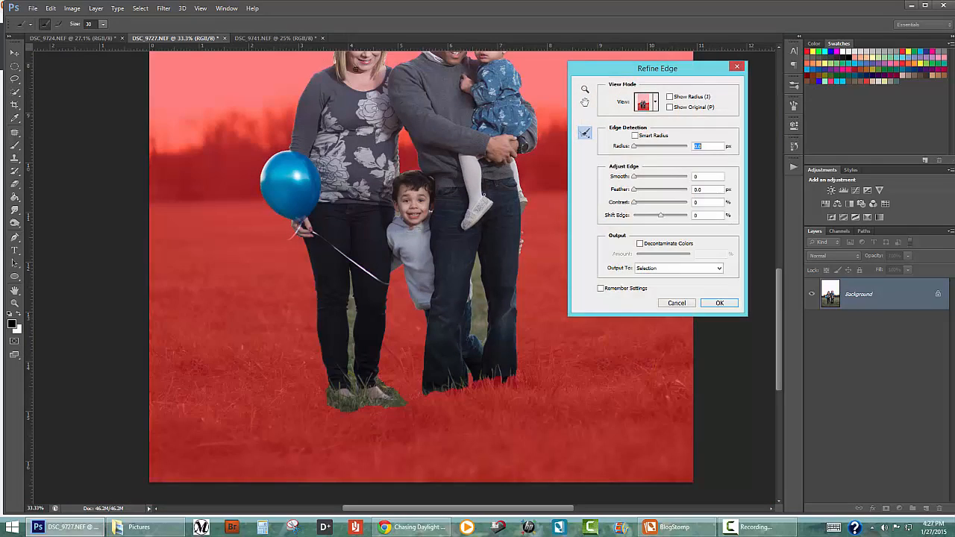
# Enable Smart Radius and refine the lower outer edge of the woman's hair beside her shoulder with a 25 px brush
pyautogui.moveTo(407, 153); pyautogui.dragTo(434, 324)
pyautogui.hotkey('ctrl', '+')
pyautogui.hotkey('ctrl', '+')
pyautogui.hotkey('ctrl', '+')
pyautogui.hotkey('ctrl', '+')
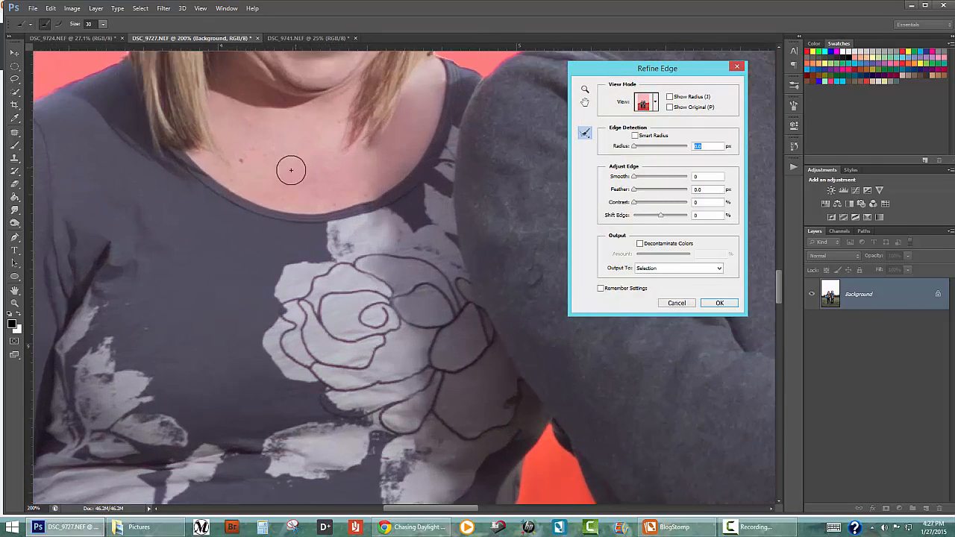
pyautogui.moveTo(302, 242); pyautogui.dragTo(409, 404)
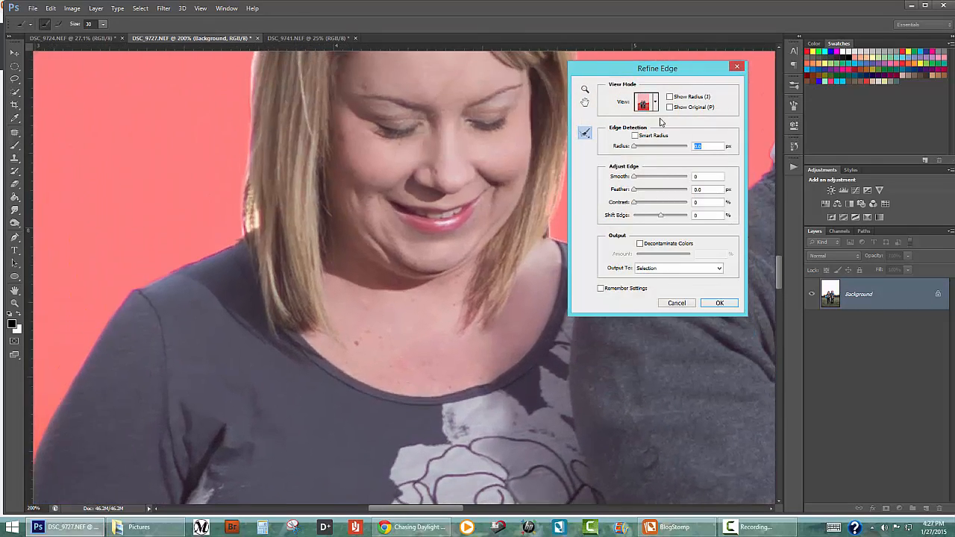
pyautogui.click(637, 137)
pyautogui.press('[')
pyautogui.moveTo(247, 221); pyautogui.dragTo(249, 171)
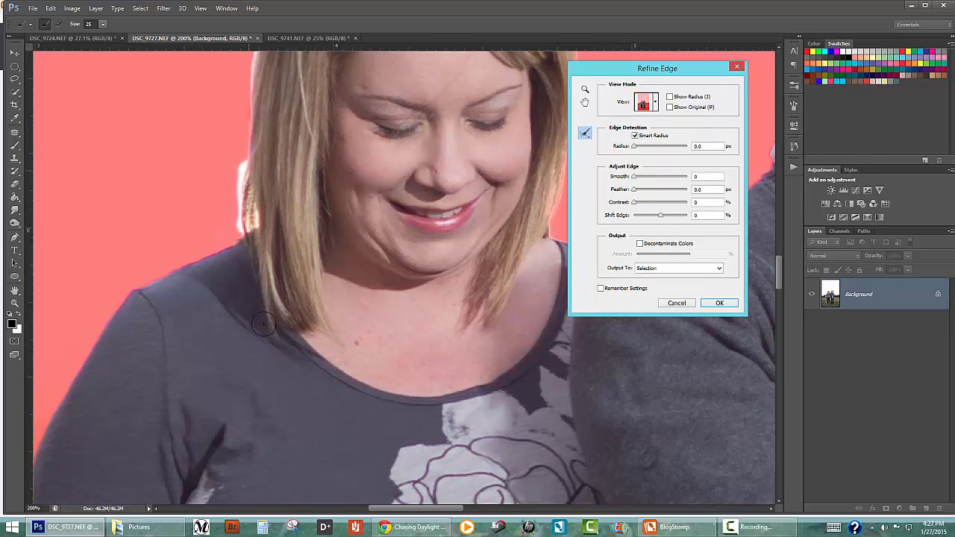
# Refine the upper side and crown of the woman's hair, then shift the selection edge slightly inward and apply the refinement
pyautogui.moveTo(294, 266); pyautogui.dragTo(308, 407)
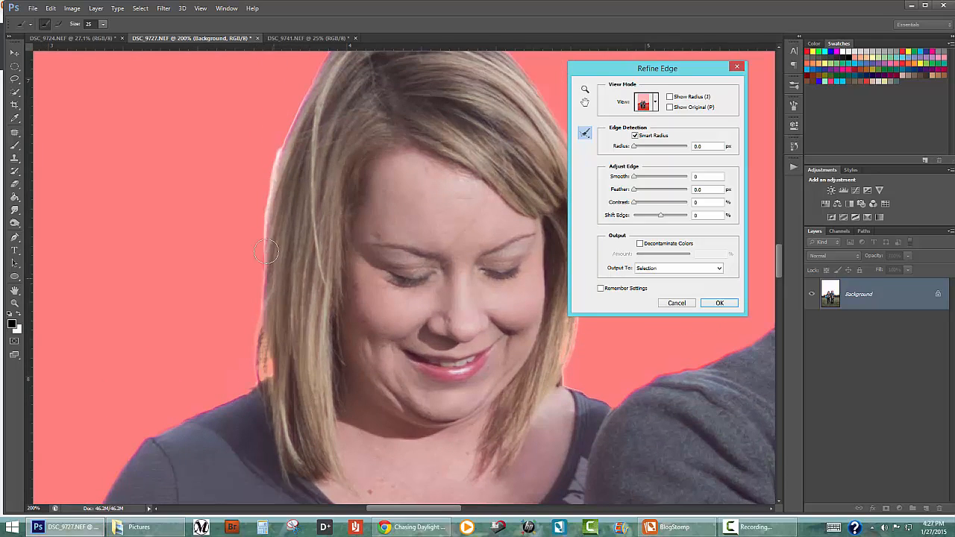
pyautogui.moveTo(263, 234); pyautogui.dragTo(285, 127)
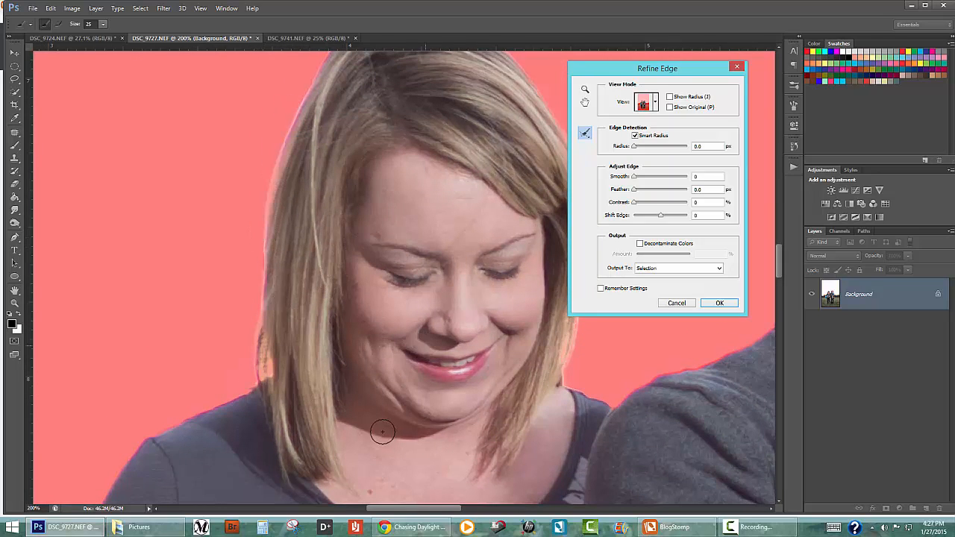
pyautogui.moveTo(452, 200); pyautogui.dragTo(407, 314)
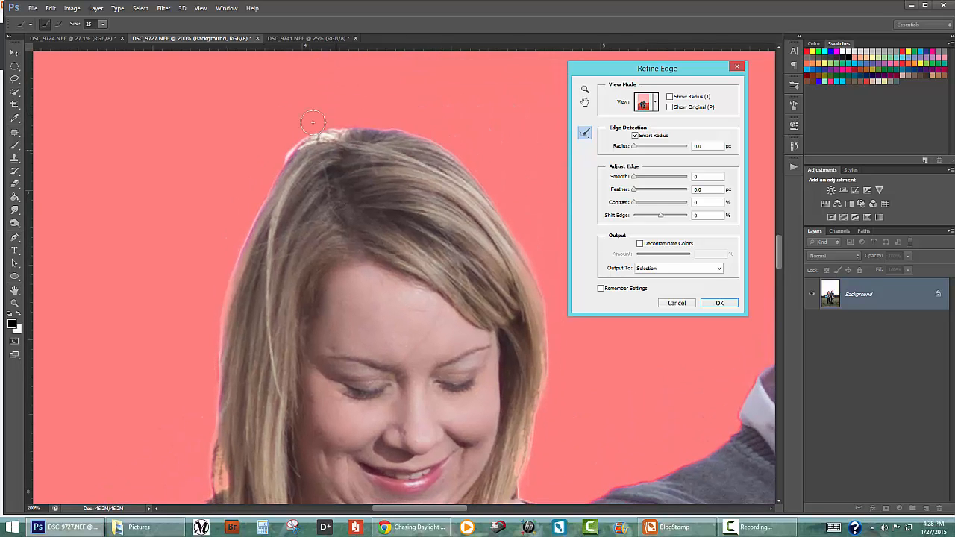
pyautogui.moveTo(290, 151); pyautogui.dragTo(327, 129)
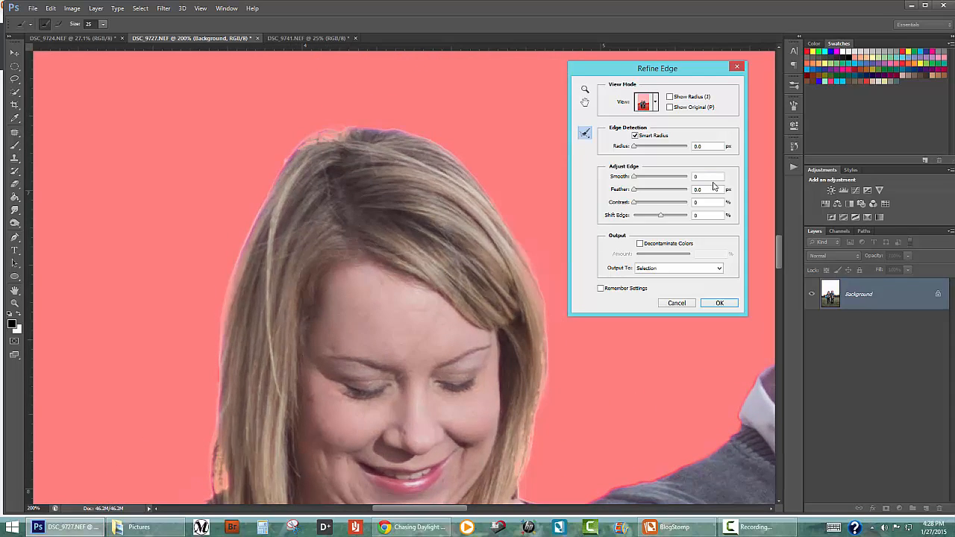
pyautogui.moveTo(660, 219); pyautogui.dragTo(658, 218)
pyautogui.click(735, 307)
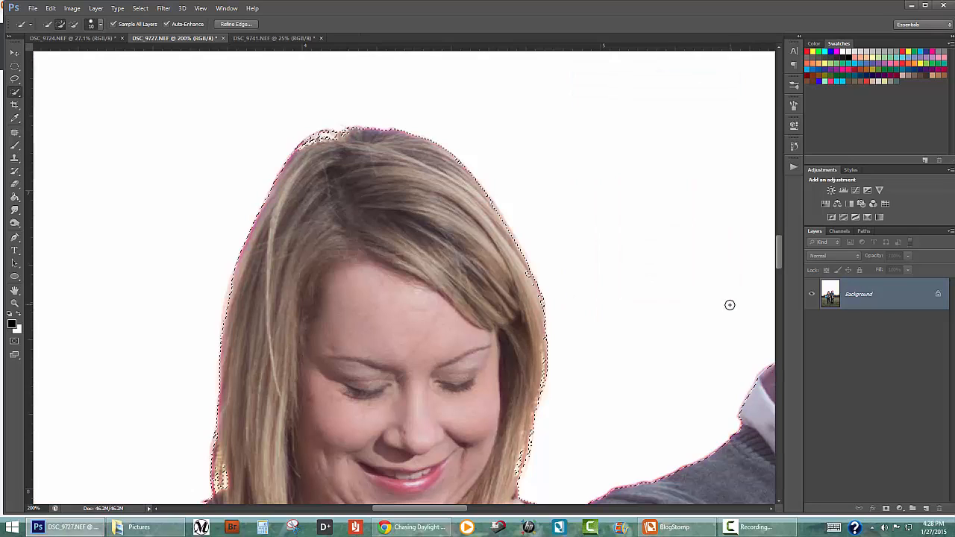
# Copy the selected family to a new layer and hide the Background layer
pyautogui.hotkey('ctrl', '0')
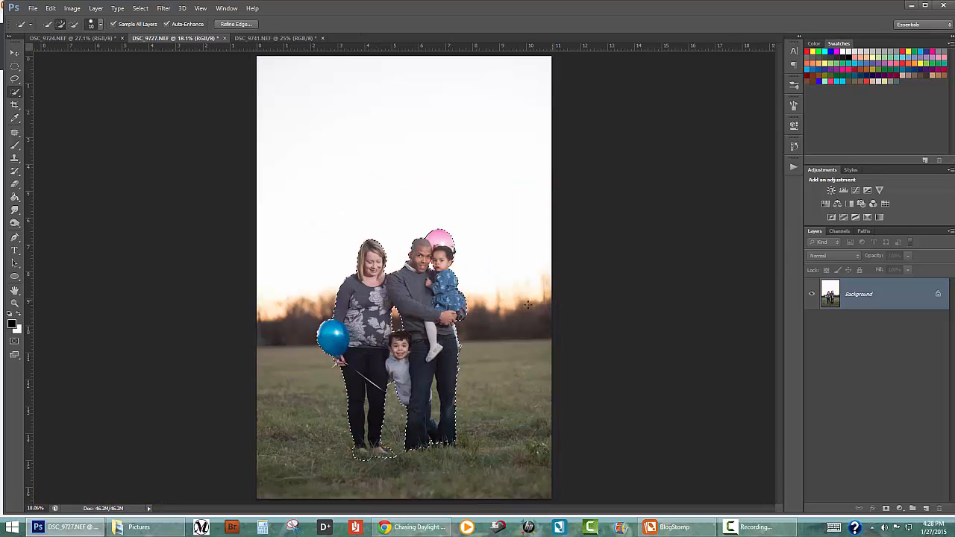
pyautogui.rightClick(414, 290)
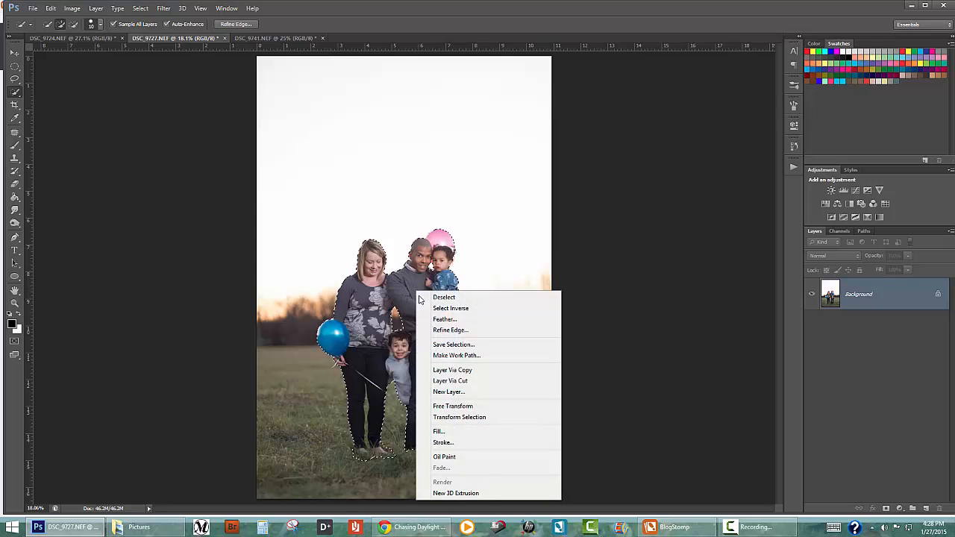
pyautogui.click(492, 370)
pyautogui.click(811, 326)
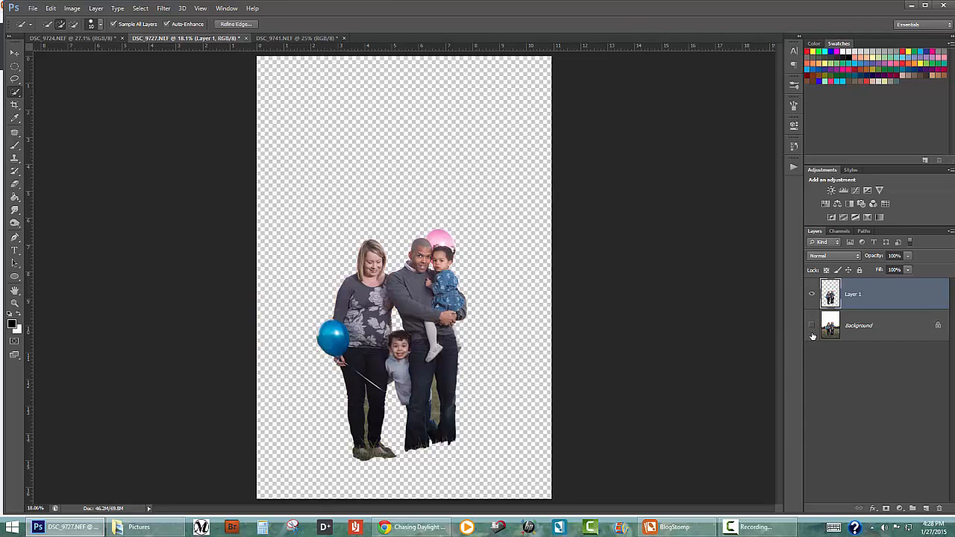
# Load the cut-out family layer as a selection, copy it and paste it into the DSC_9741 photo
pyautogui.keyDown('ctrl'); pyautogui.click(830, 295); pyautogui.keyUp('ctrl')
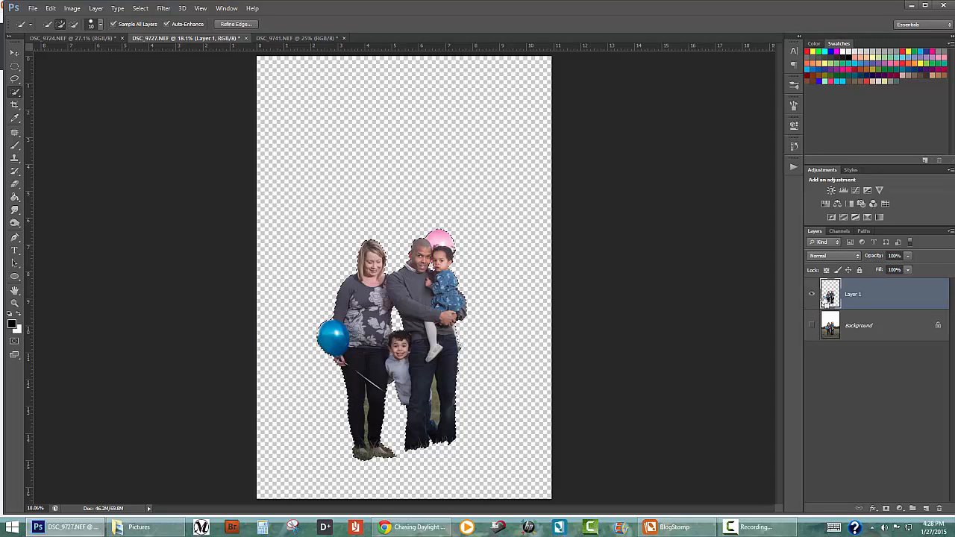
pyautogui.click(50, 8)
pyautogui.click(82, 78)
pyautogui.click(306, 38)
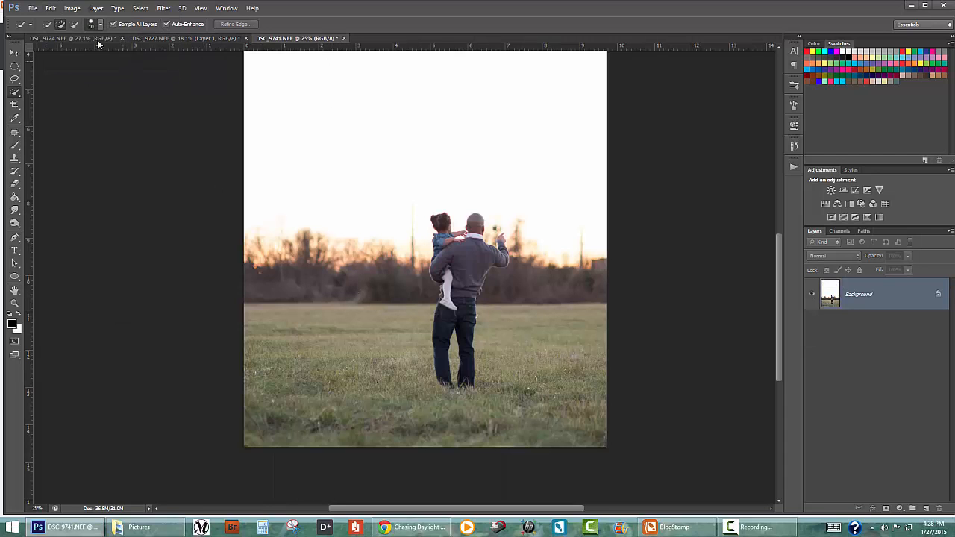
pyautogui.click(50, 8)
pyautogui.click(87, 94)
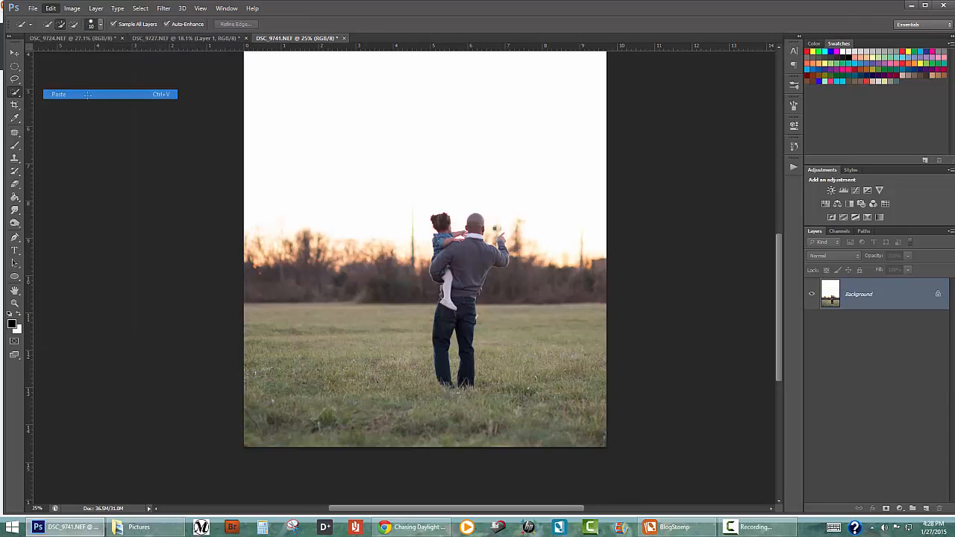
# Scale the pasted family proportionally to about 60% and place it in the field beside the man seen from behind
pyautogui.hotkey('ctrl', 't')
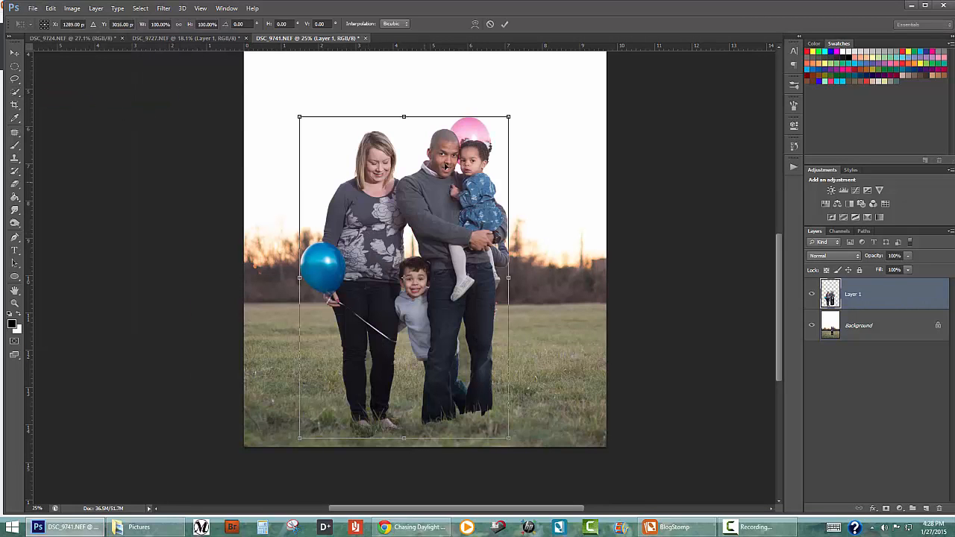
pyautogui.moveTo(505, 120); pyautogui.dragTo(412, 264)
pyautogui.moveTo(411, 315); pyautogui.dragTo(382, 261)
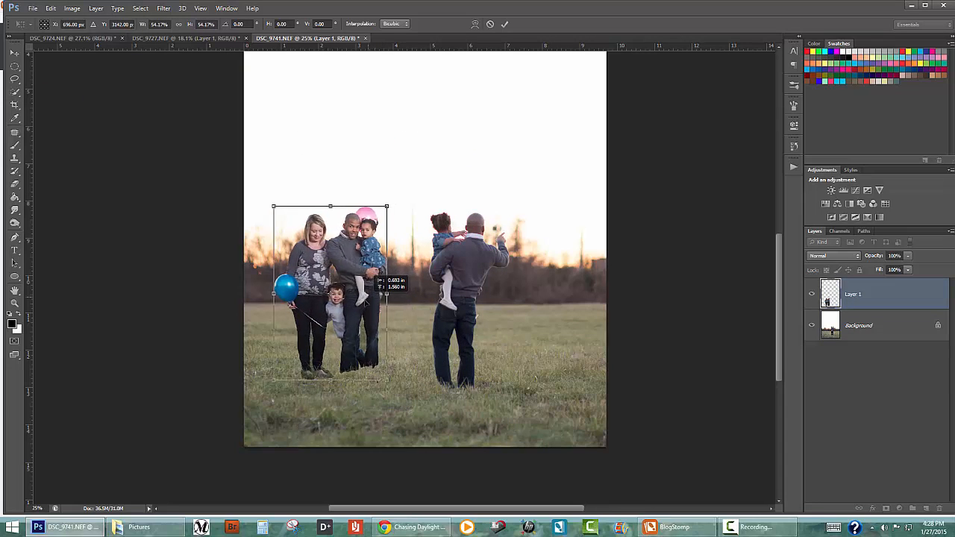
pyautogui.moveTo(386, 208); pyautogui.dragTo(399, 192)
pyautogui.moveTo(384, 265); pyautogui.dragTo(387, 275)
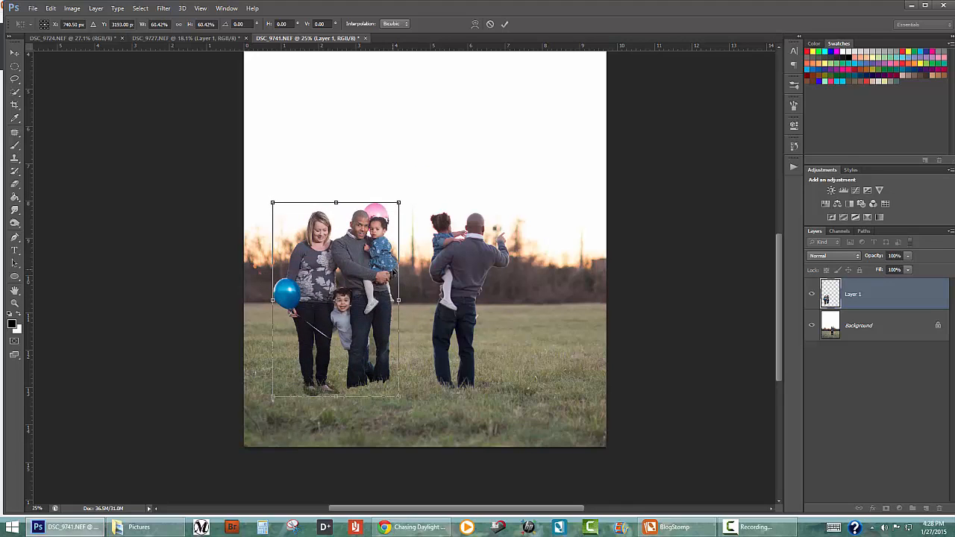
pyautogui.press('Return')
pyautogui.press('w')
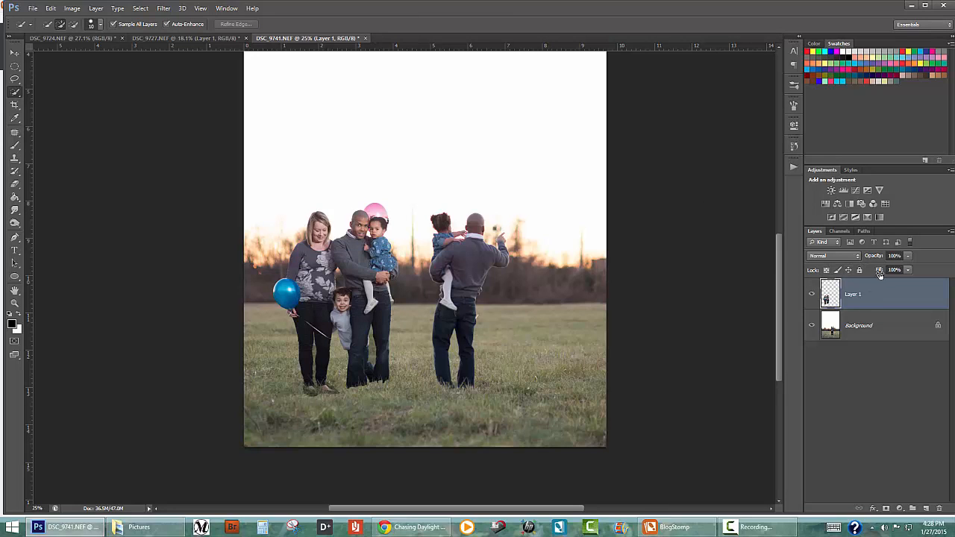
# Lower the pasted family layer's opacity to 67% and duplicate the layer
pyautogui.moveTo(877, 259); pyautogui.dragTo(862, 261)
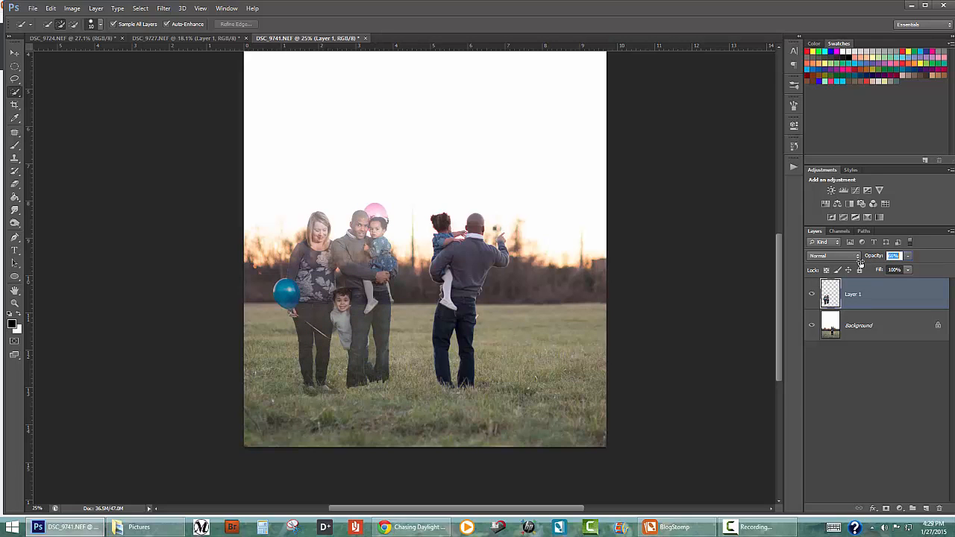
pyautogui.moveTo(860, 263); pyautogui.dragTo(860, 265)
pyautogui.rightClick(889, 295)
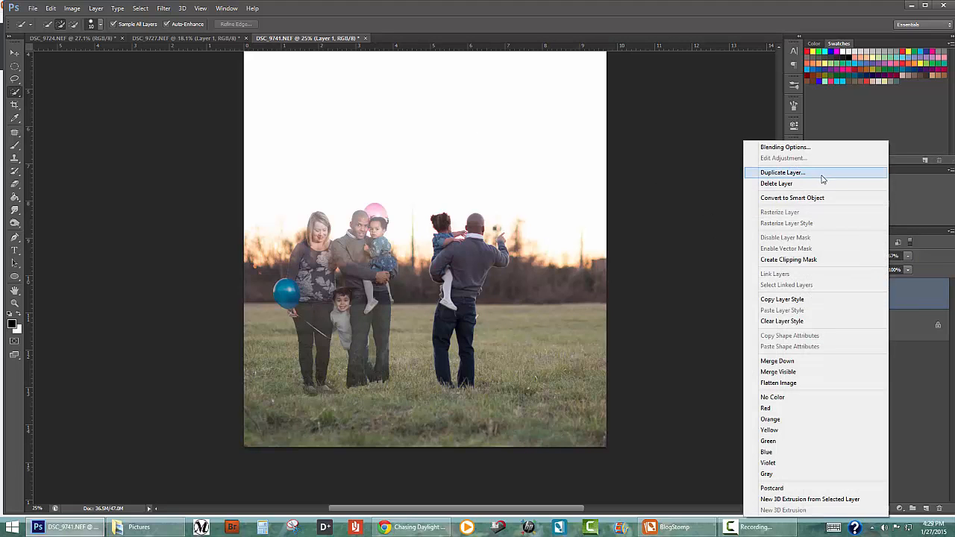
pyautogui.click(822, 173)
pyautogui.press('Return')
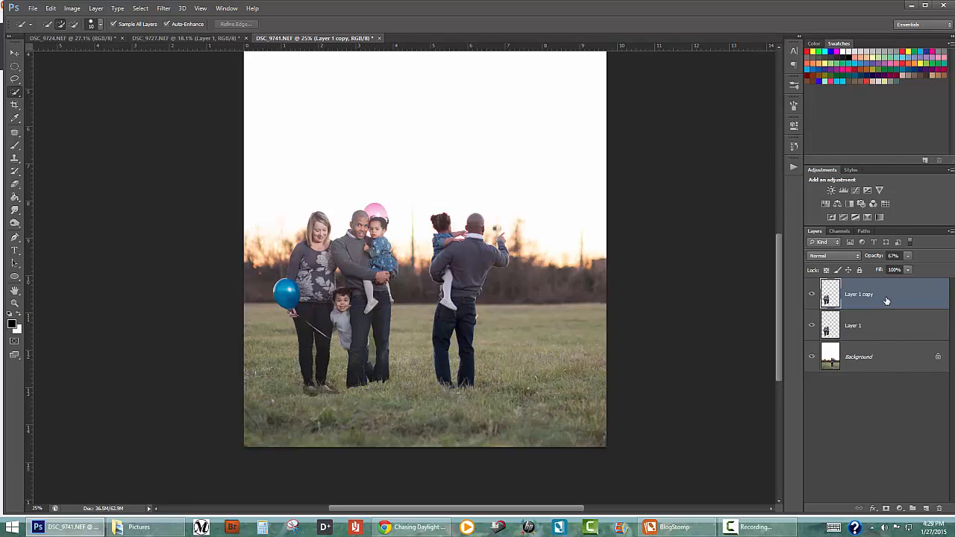
# Convert the duplicate layer to a smart object and apply Motion Blur at an angle of -9° and a distance of 72 pixels
pyautogui.rightClick(886, 301)
pyautogui.click(836, 198)
pyautogui.click(164, 9)
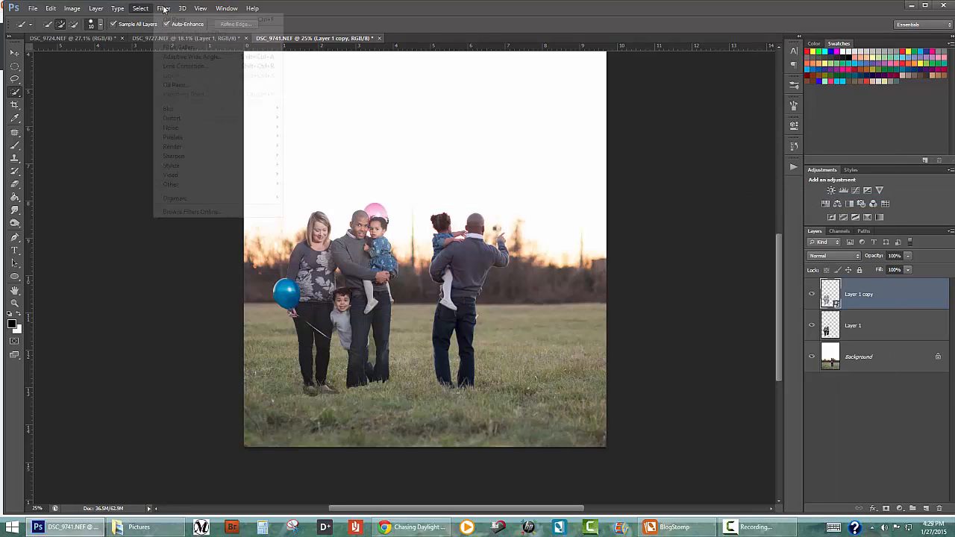
pyautogui.moveTo(172, 111)
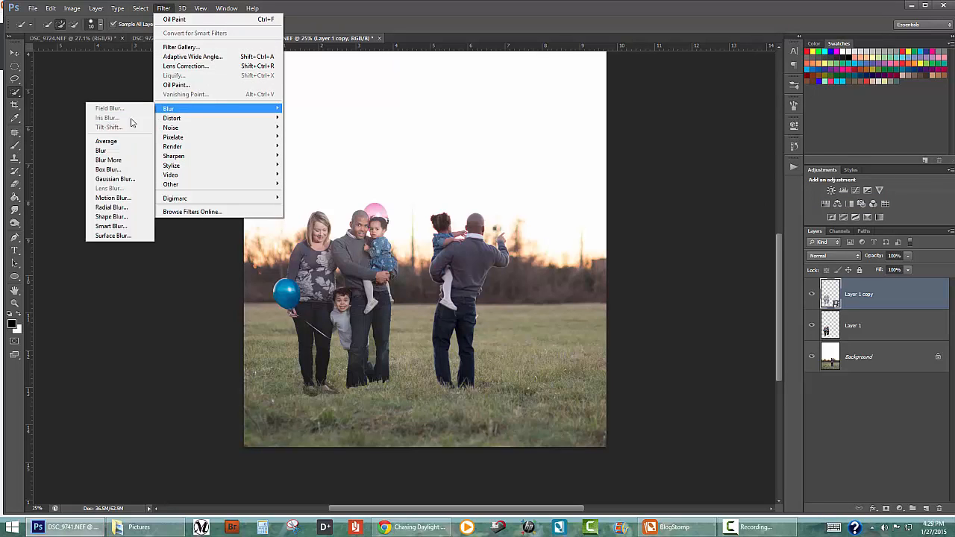
pyautogui.click(116, 197)
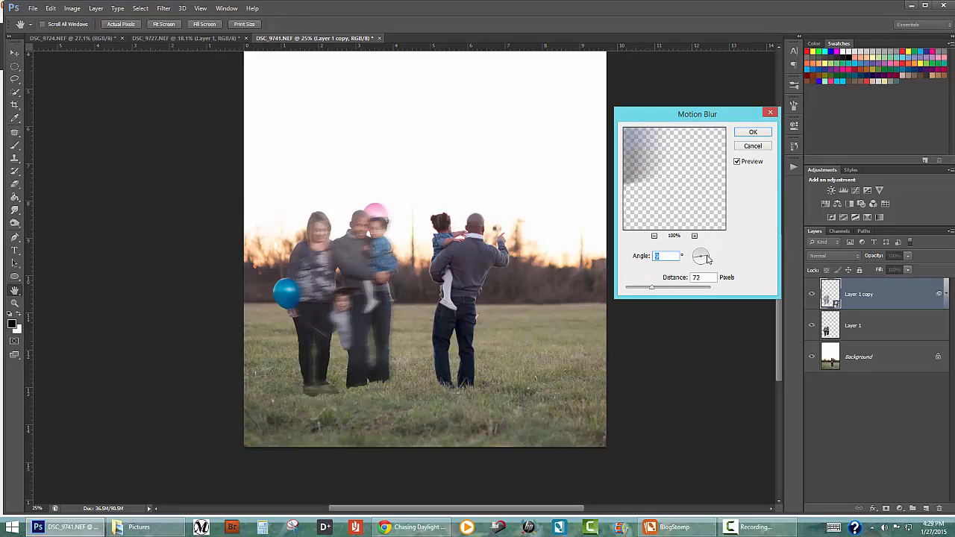
pyautogui.moveTo(706, 255); pyautogui.dragTo(705, 257)
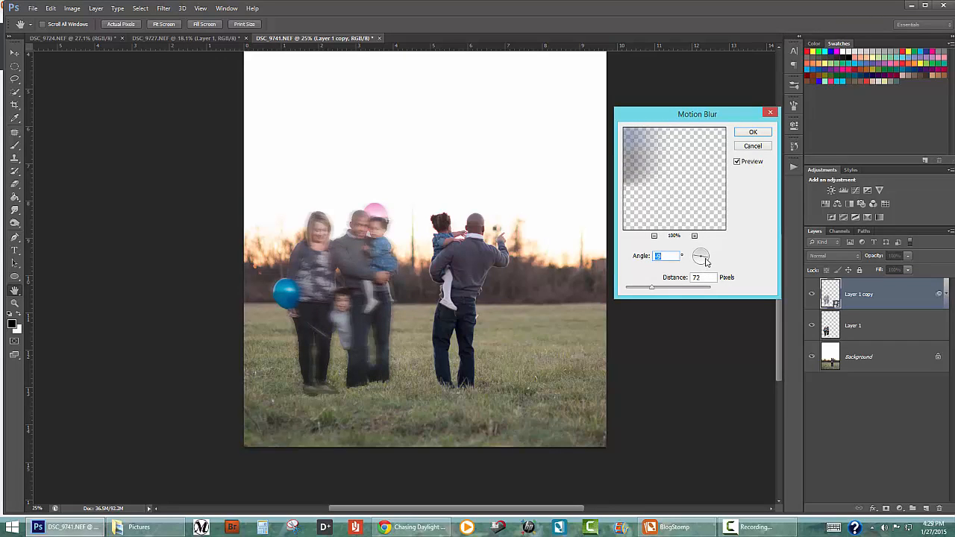
pyautogui.press('Return')
pyautogui.press('w')
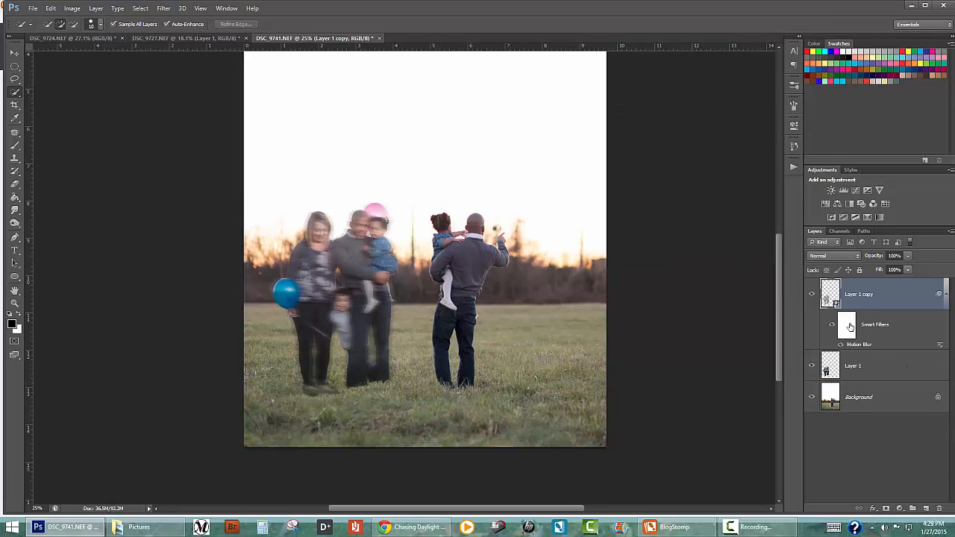
# Paint black on the smart filter mask with an enlarged brush to remove the blur from the family's faces and arms
pyautogui.click(21, 314)
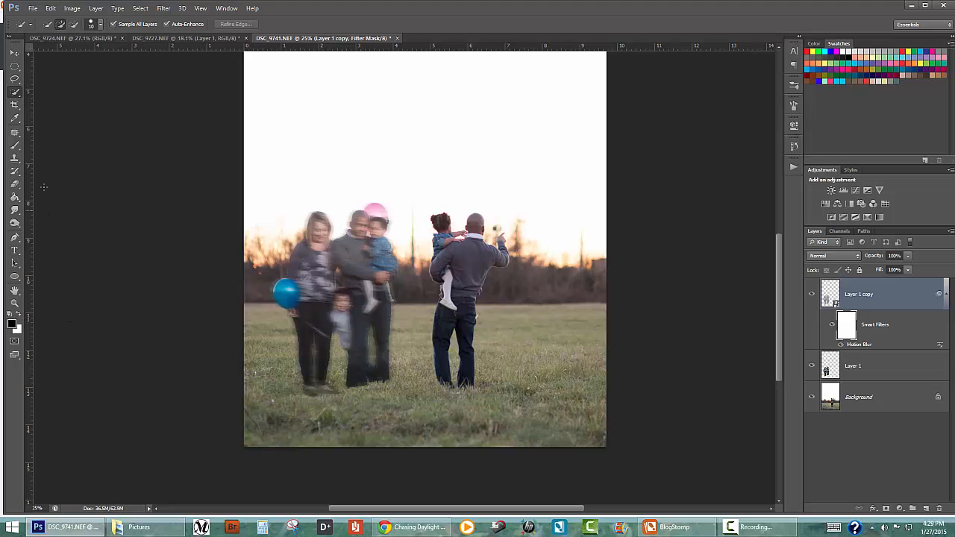
pyautogui.press('b')
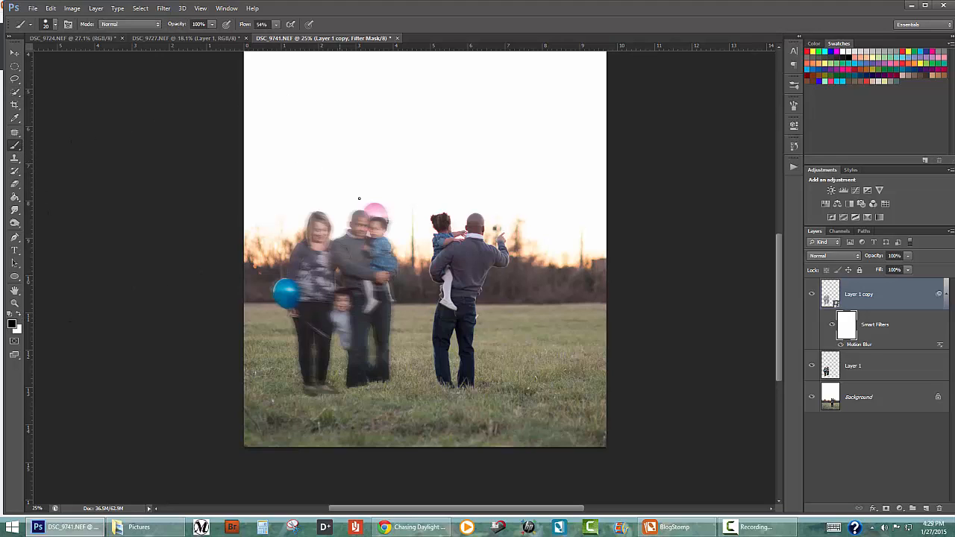
pyautogui.press(']')
pyautogui.press(']')
pyautogui.press(']')
pyautogui.press(']')
pyautogui.press(']')
pyautogui.press(']')
pyautogui.press(']')
pyautogui.press(']')
pyautogui.press(']')
pyautogui.press(']')
pyautogui.press(']')
pyautogui.moveTo(359, 225)
pyautogui.mouseDown()
pyautogui.moveTo(369, 248)
pyautogui.moveTo(345, 251)
pyautogui.moveTo(371, 255)
pyautogui.moveTo(378, 271)
pyautogui.moveTo(381, 253)
pyautogui.moveTo(365, 322)
pyautogui.moveTo(338, 326)
pyautogui.moveTo(346, 297)
pyautogui.moveTo(326, 322)
pyautogui.moveTo(317, 234)
pyautogui.moveTo(338, 395)
pyautogui.moveTo(387, 277)
pyautogui.moveTo(299, 305)
pyautogui.mouseUp()
pyautogui.press(']')
pyautogui.press(']')
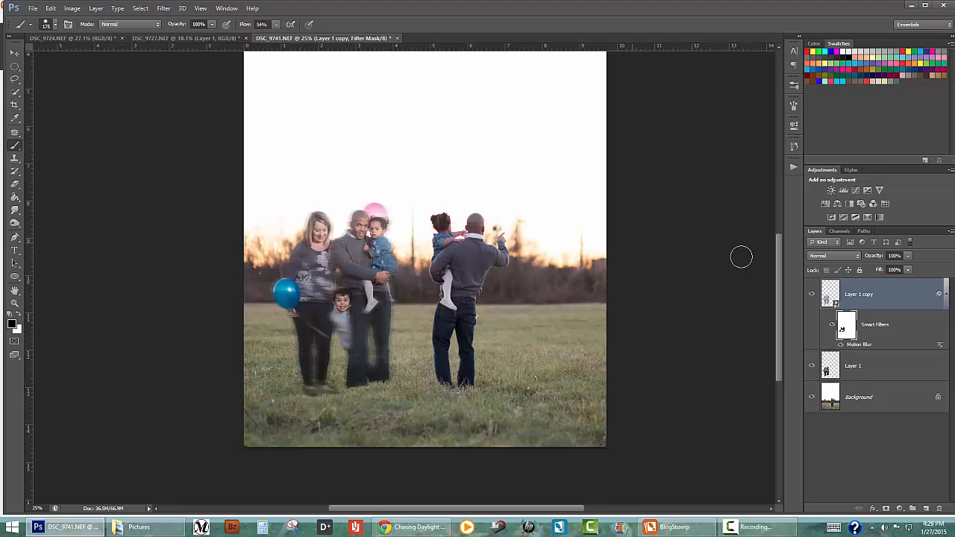
# Reduce the Motion Blur distance to 16 pixels and hide the duplicate layer's smart filters
pyautogui.click(875, 329)
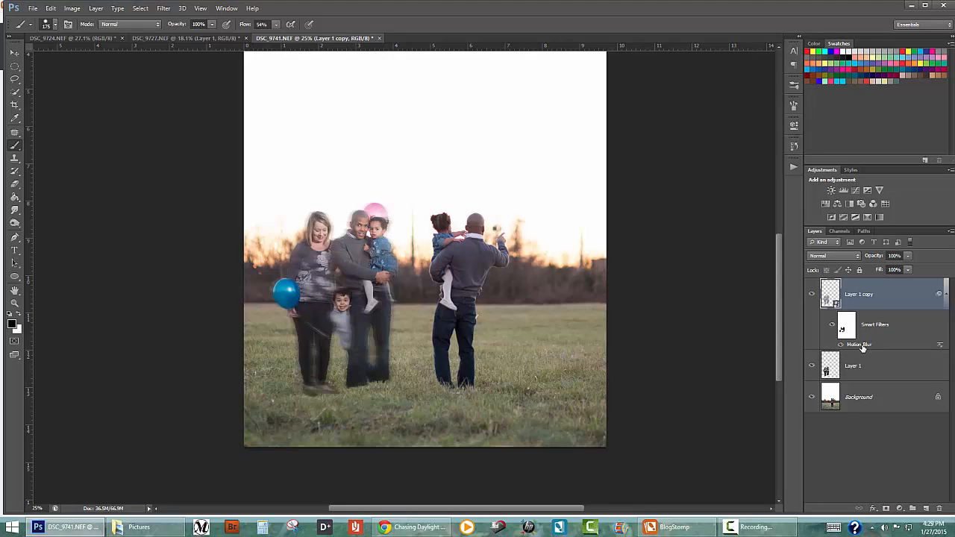
pyautogui.doubleClick(860, 345)
pyautogui.moveTo(664, 287); pyautogui.dragTo(639, 292)
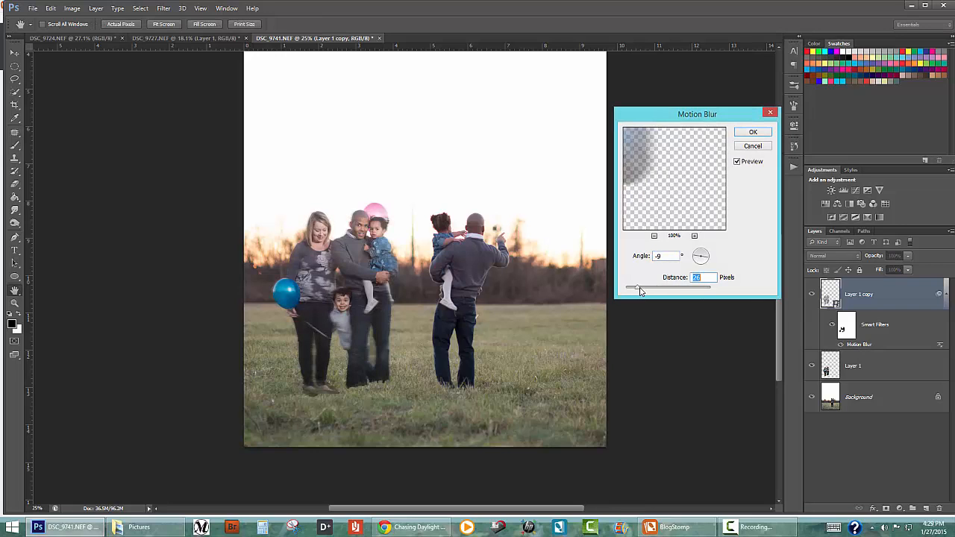
pyautogui.moveTo(638, 290); pyautogui.dragTo(634, 292)
pyautogui.hotkey('ctrl', '+')
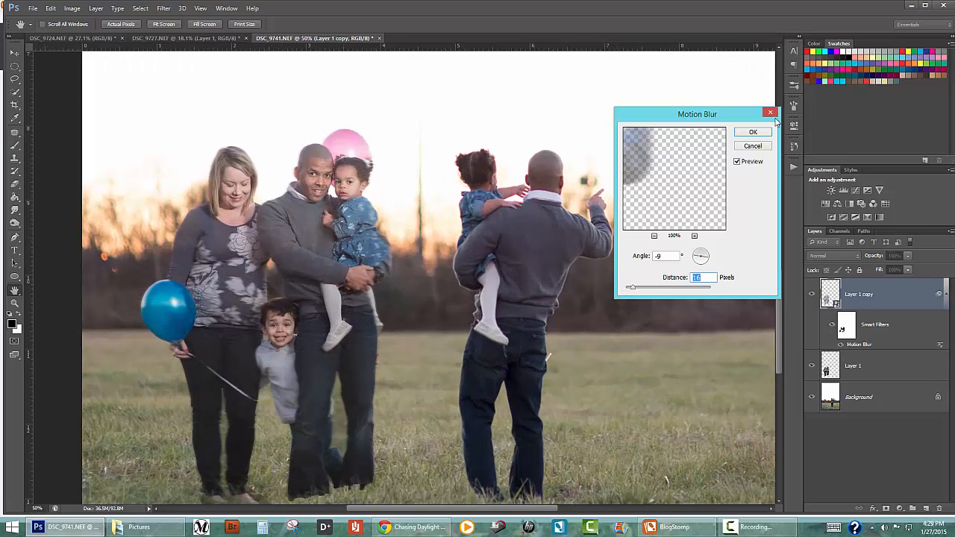
pyautogui.click(760, 134)
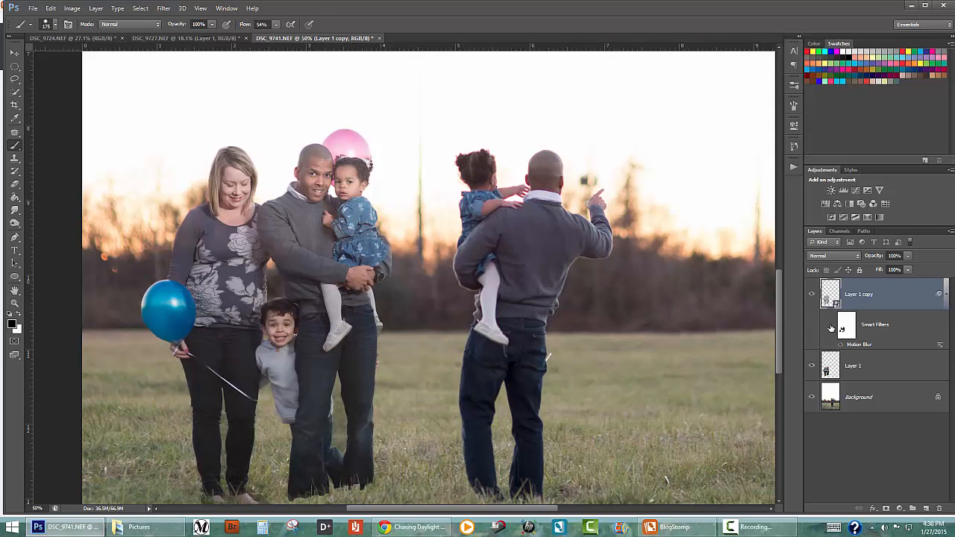
# Lower the duplicate family layer's opacity to 20% and hide the original pasted family layer
pyautogui.hotkey('ctrl', '-')
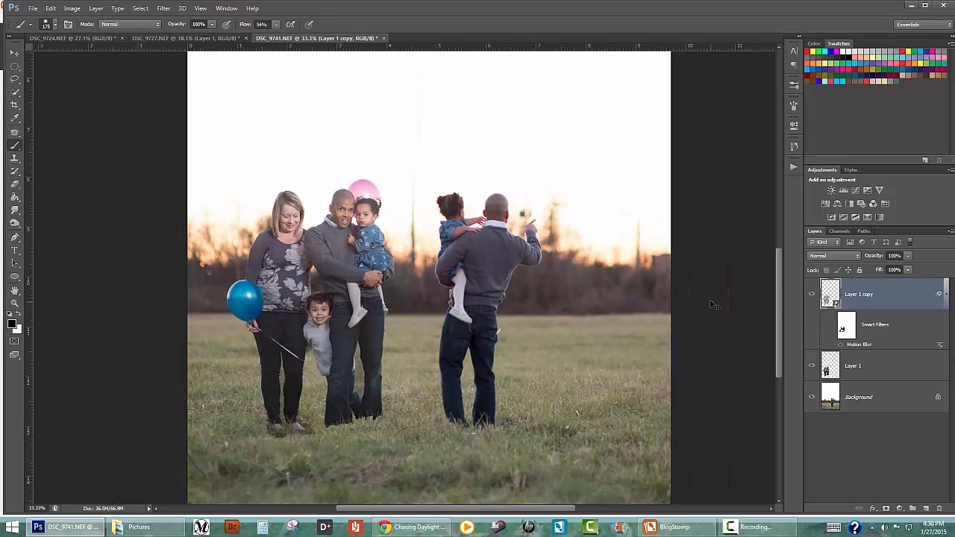
pyautogui.click(869, 255)
pyautogui.moveTo(860, 256); pyautogui.dragTo(817, 265)
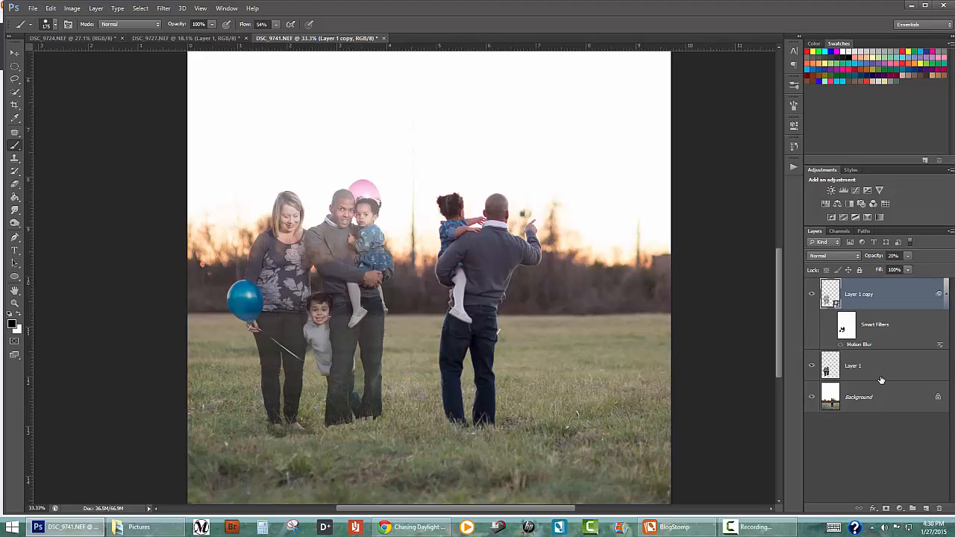
pyautogui.click(813, 367)
pyautogui.click(812, 367)
pyautogui.click(812, 367)
# Raise the opacity of the duplicate family layer while keeping the family ghostly and transparent
pyautogui.moveTo(870, 255); pyautogui.dragTo(880, 257)
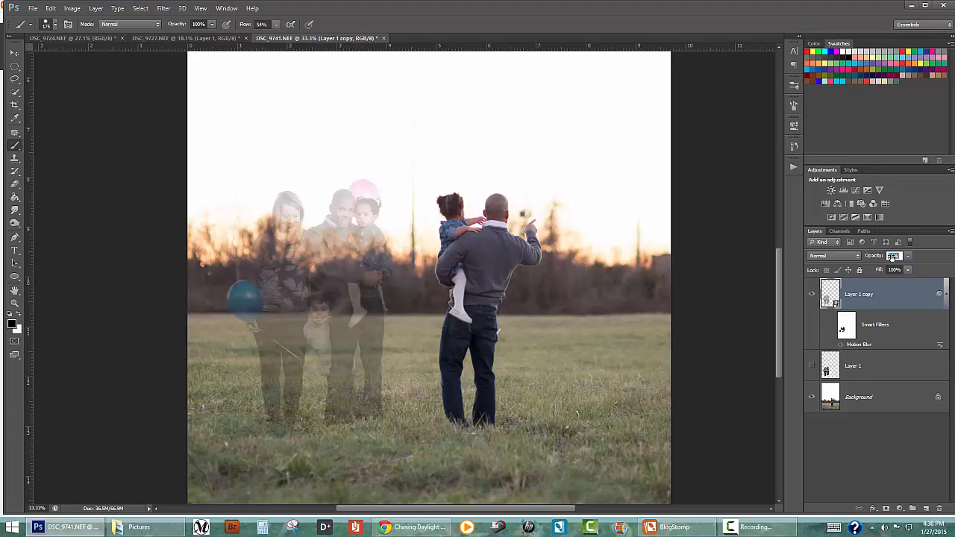
pyautogui.hotkey('shift', 'Up')
pyautogui.hotkey('shift', 'Up')
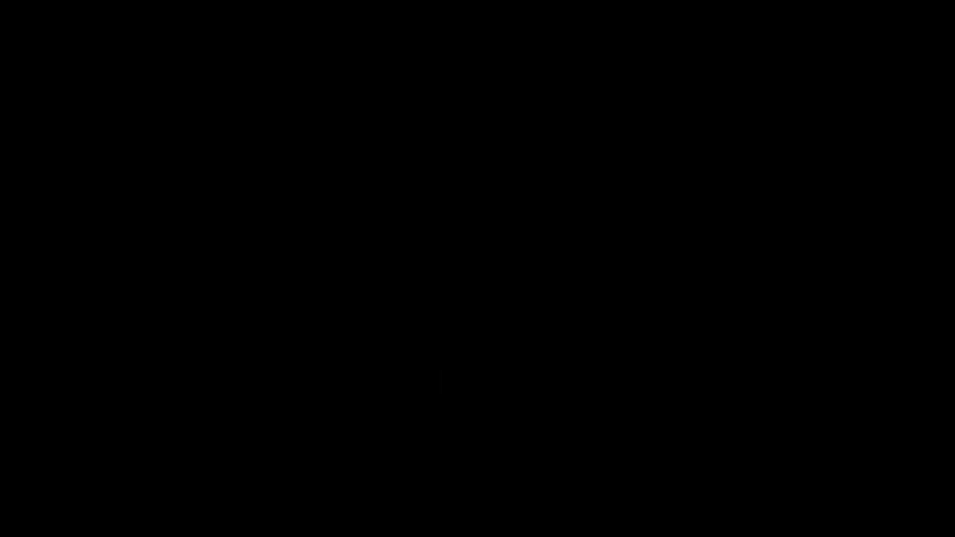